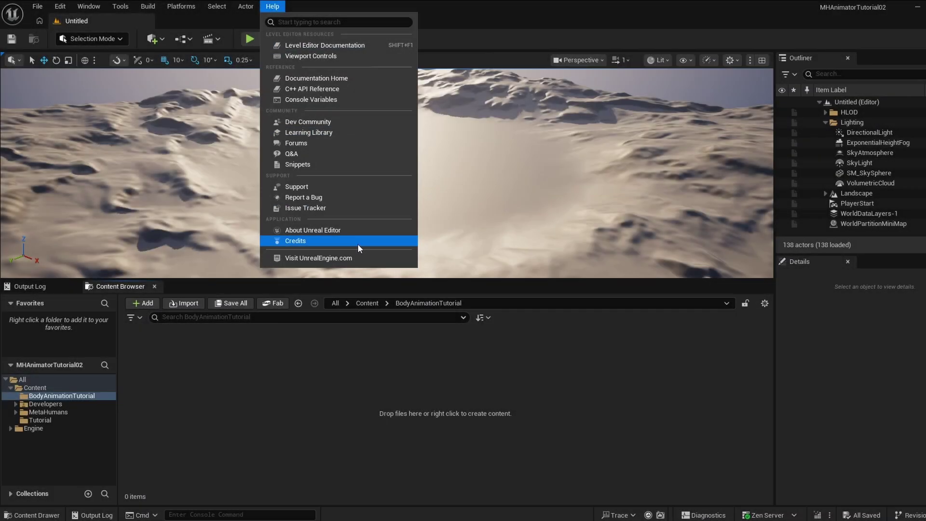
# - Create a new Level Sequence named Test and open it in Sequencer
pyautogui.click(358, 242)
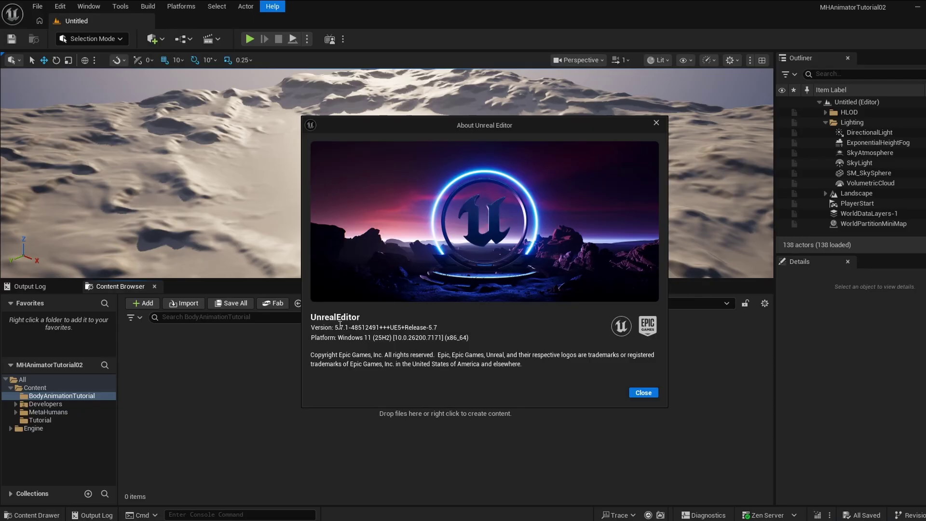
pyautogui.rightClick(300, 347)
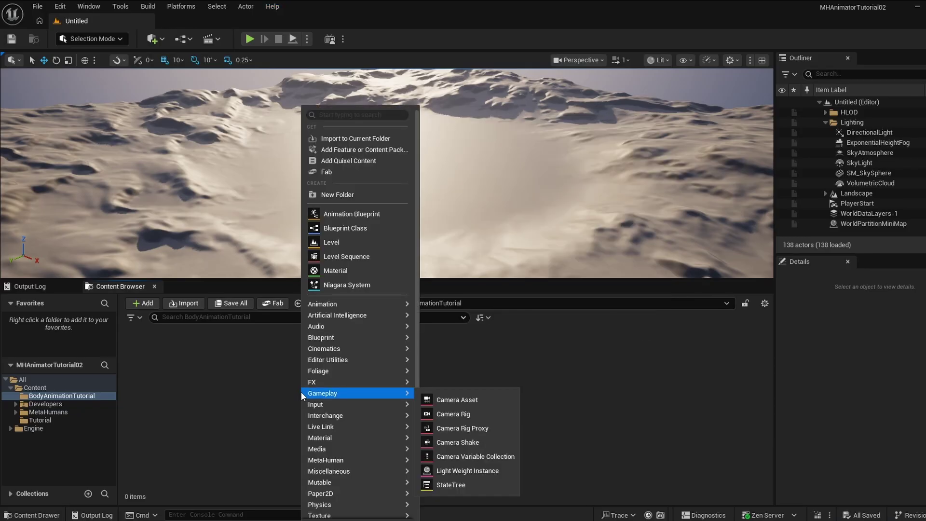
pyautogui.click(351, 255)
pyautogui.write('Test')
pyautogui.press('Return')
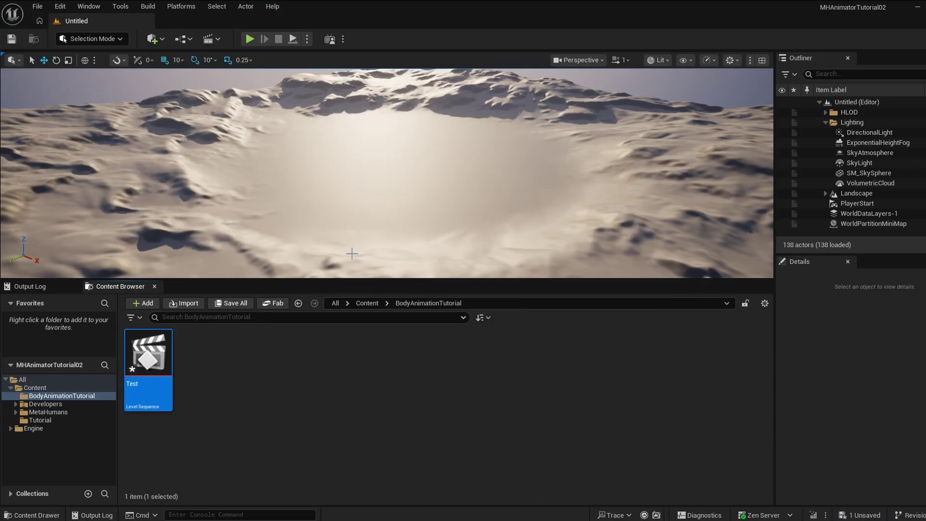
pyautogui.doubleClick(158, 368)
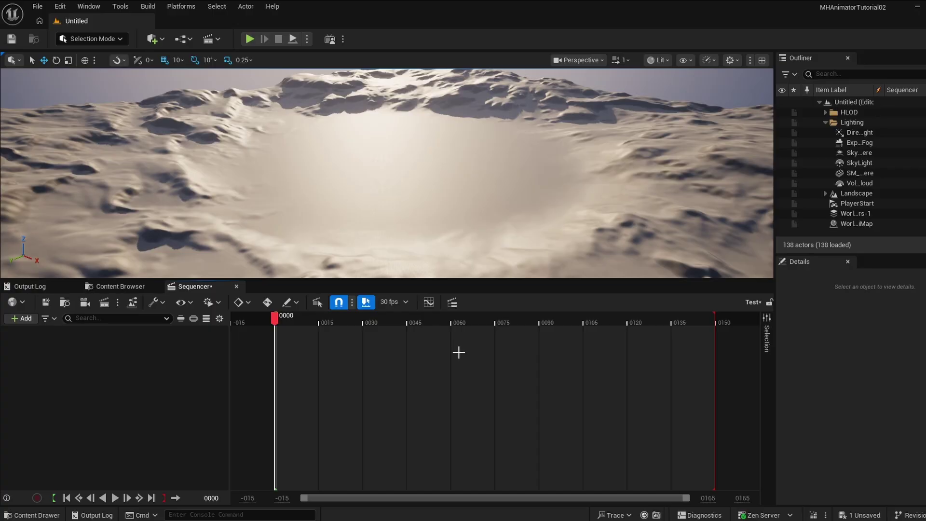
# - Place BP_Cameron from MetaHumans/Cameron into the level at location 0, 0, 0
pyautogui.click(120, 286)
pyautogui.click(75, 406)
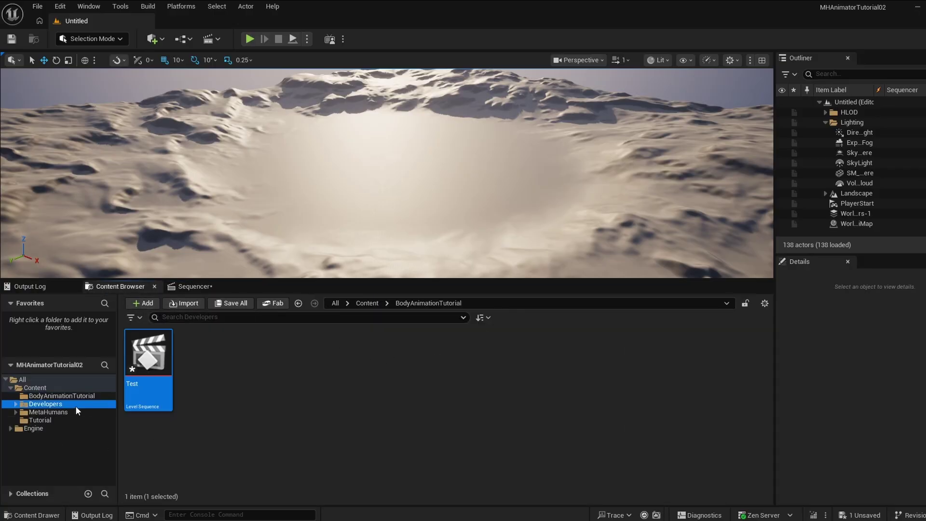
pyautogui.click(16, 404)
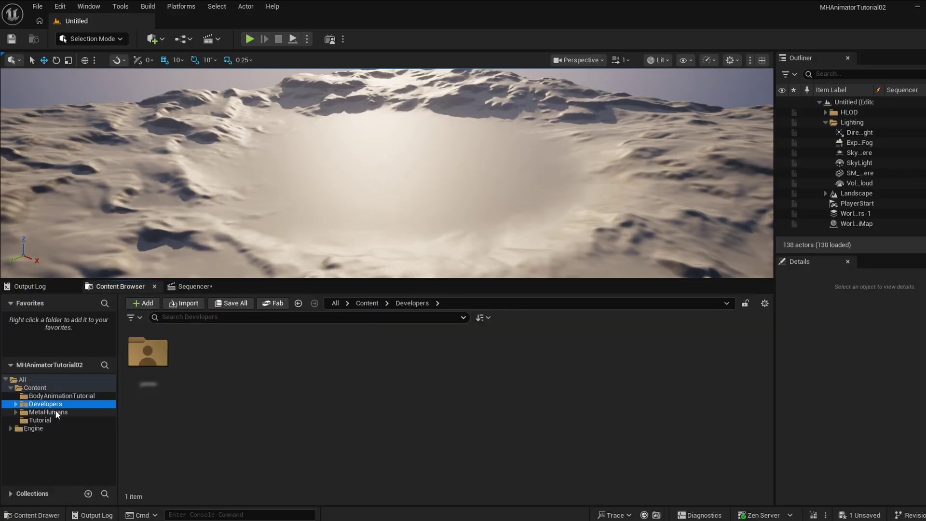
pyautogui.click(54, 413)
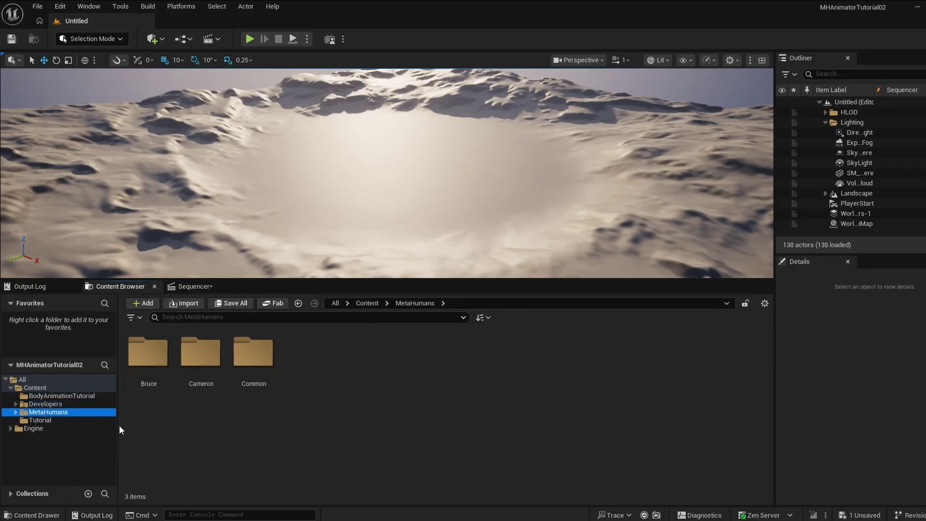
pyautogui.doubleClick(195, 373)
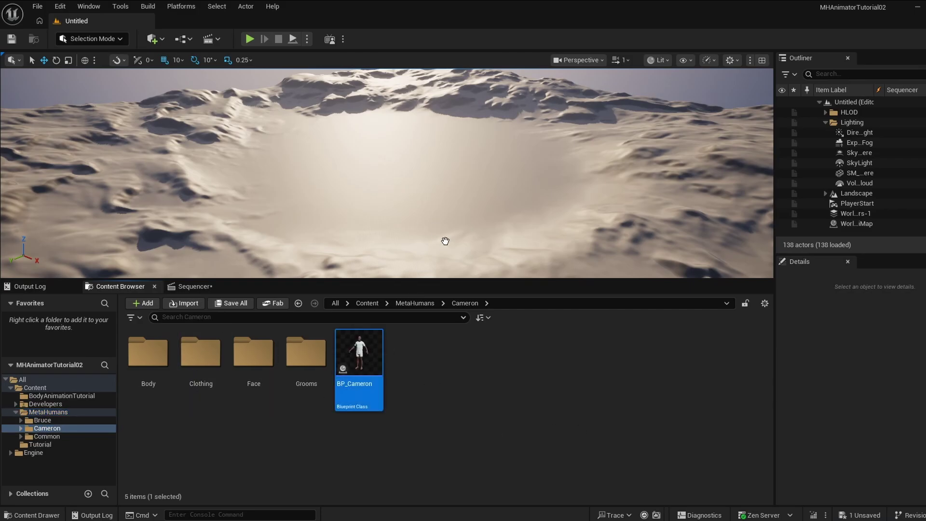
pyautogui.moveTo(420, 224); pyautogui.dragTo(412, 219)
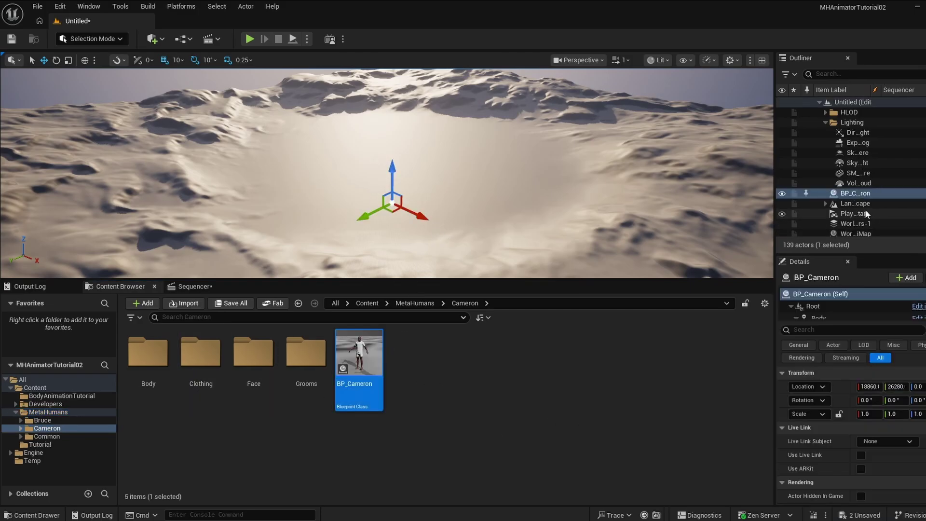
pyautogui.click(840, 386)
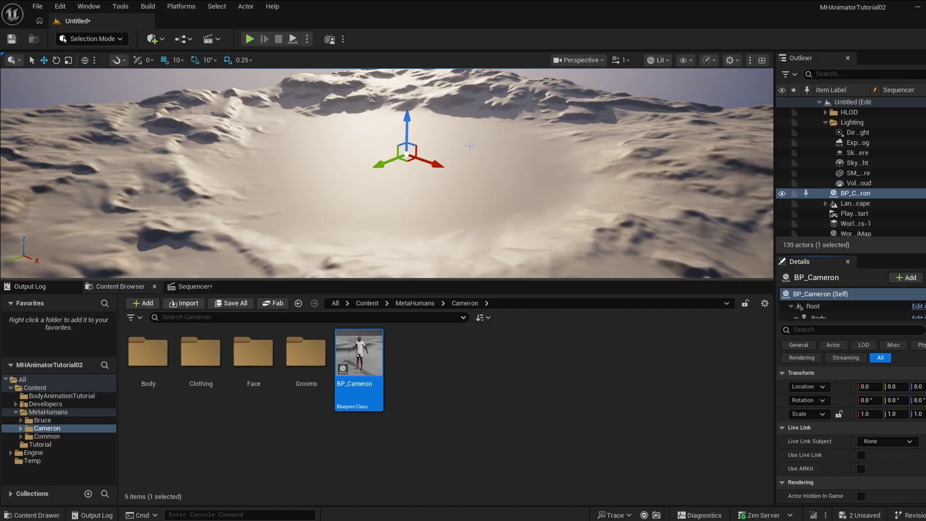
# - Add BP_Cameron as an actor track in the Test sequence
pyautogui.press('f')
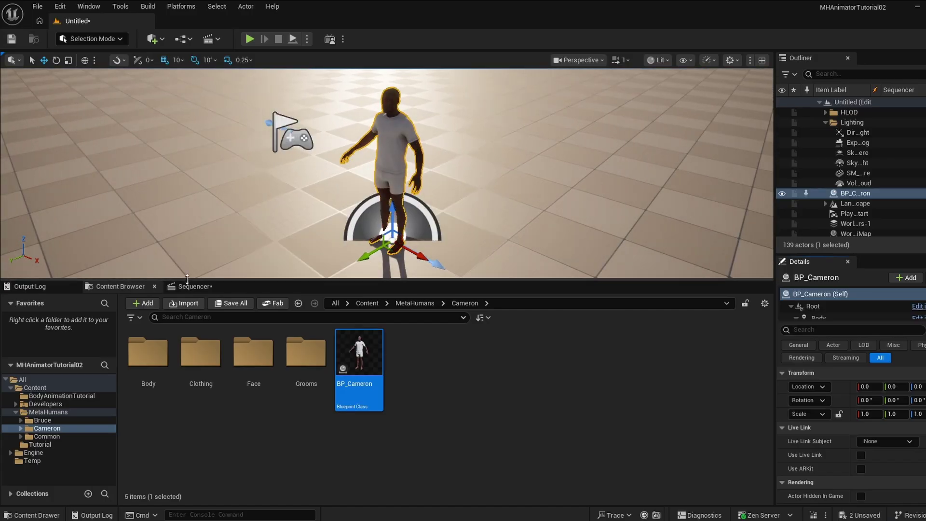
pyautogui.click(187, 288)
pyautogui.click(21, 319)
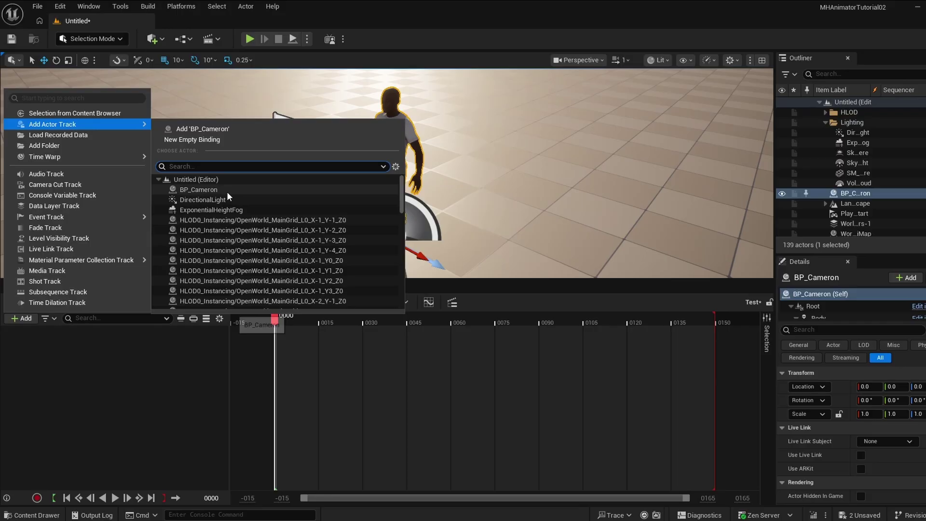
pyautogui.click(612, 333)
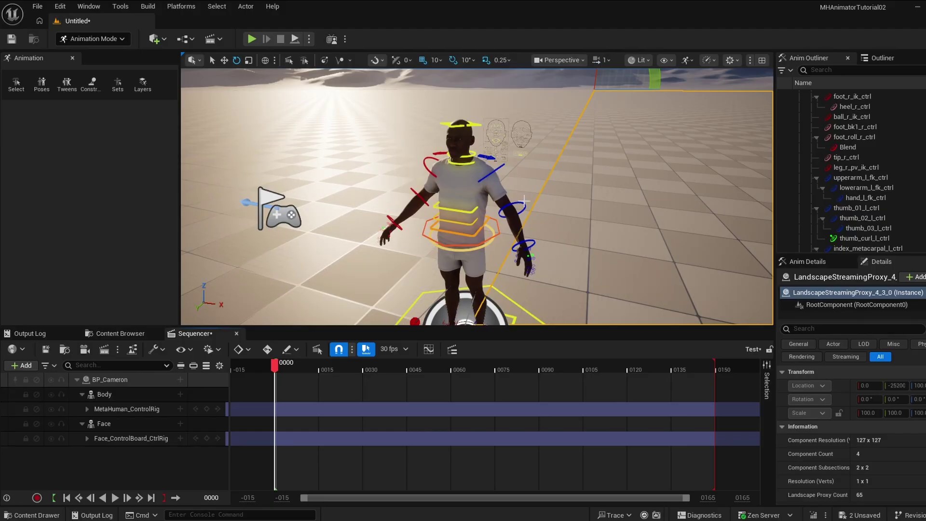
# - Key upperarm_l_fk_ctrl rotated up to Z 80 at frame 30, then preview the raise
pyautogui.click(490, 172)
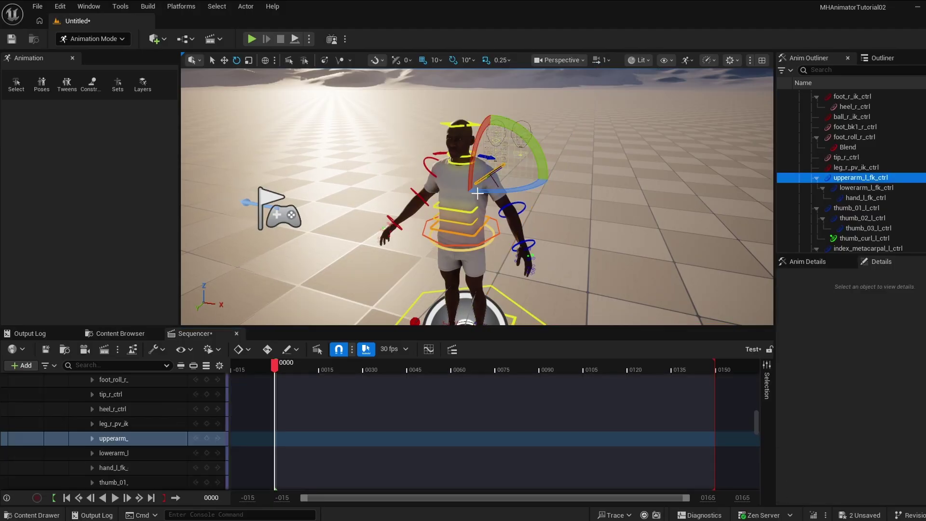
pyautogui.click(268, 62)
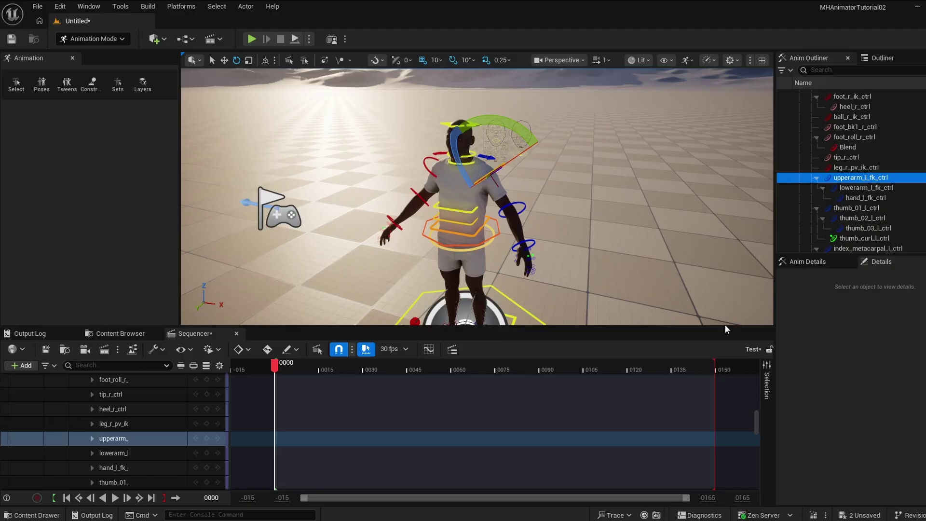
pyautogui.click(800, 262)
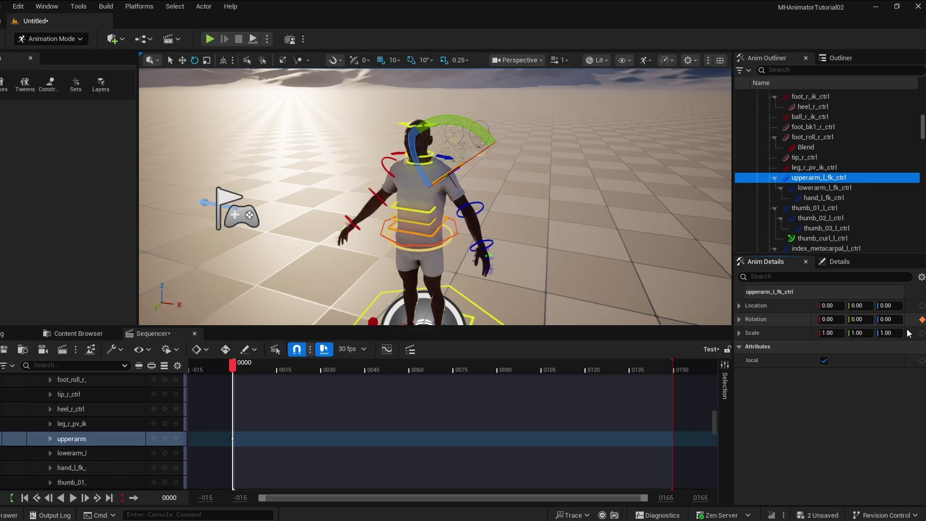
pyautogui.moveTo(244, 369); pyautogui.dragTo(321, 368)
pyautogui.moveTo(430, 174); pyautogui.dragTo(421, 179)
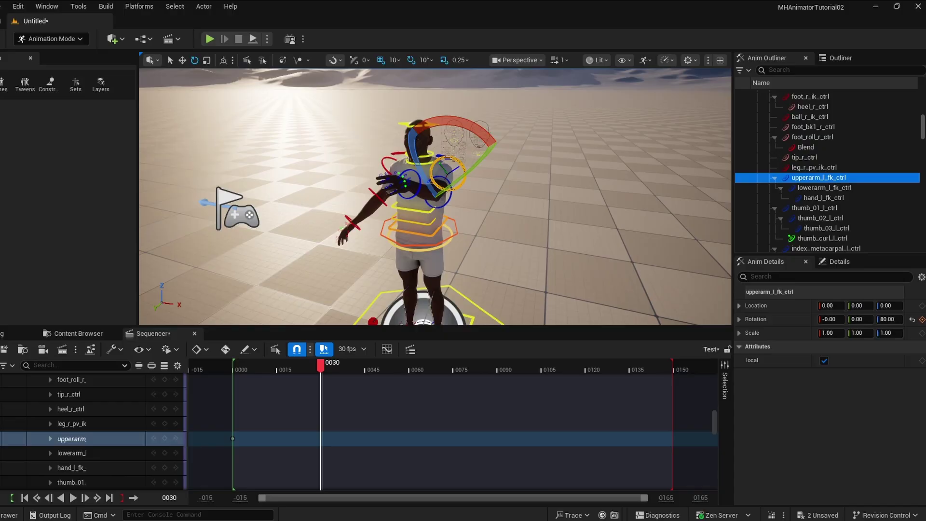
pyautogui.click(921, 319)
pyautogui.moveTo(322, 374); pyautogui.dragTo(299, 386)
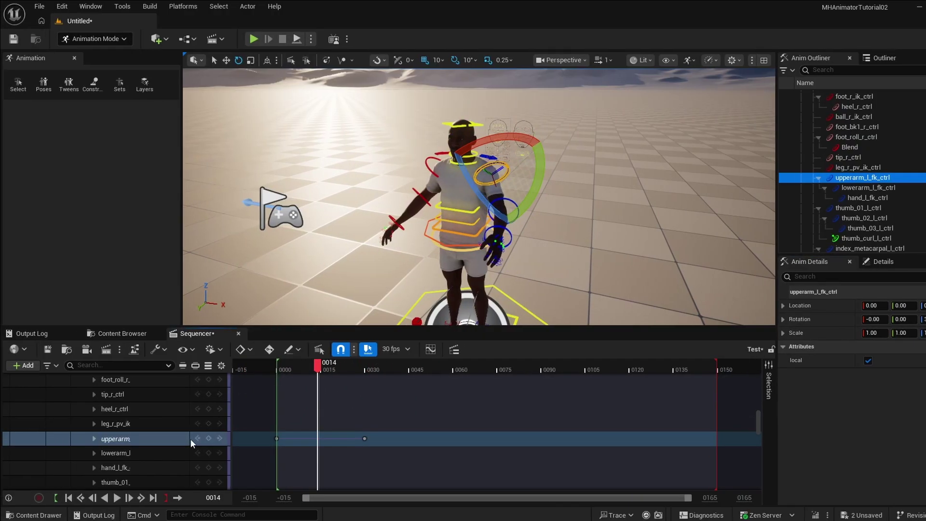
pyautogui.scroll(-5, 173, 437)
pyautogui.scroll(5, 201, 439)
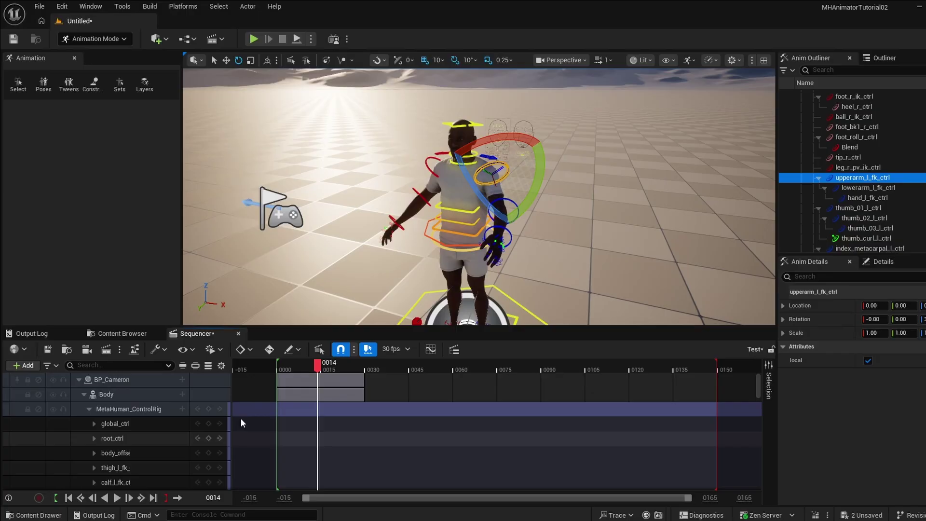
# - Delete the MetaHuman body control rig track from the sequence
pyautogui.click(89, 409)
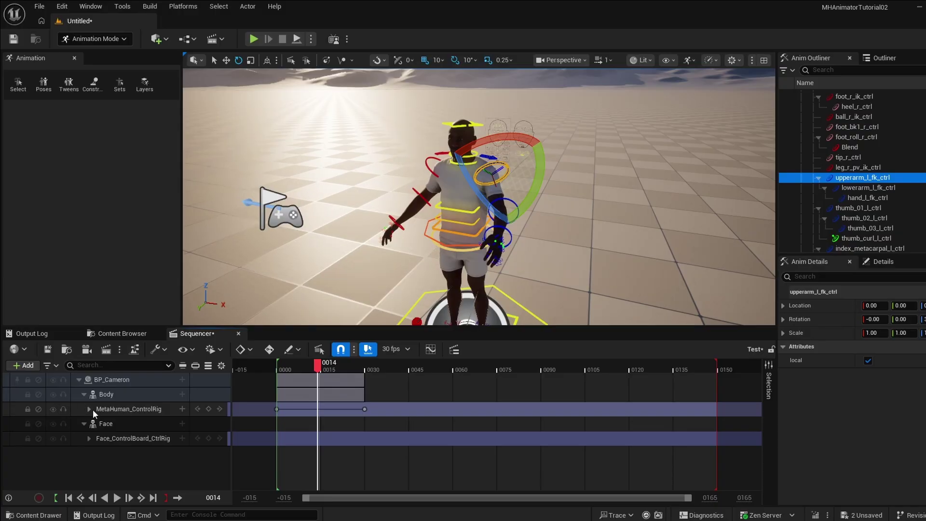
pyautogui.click(127, 409)
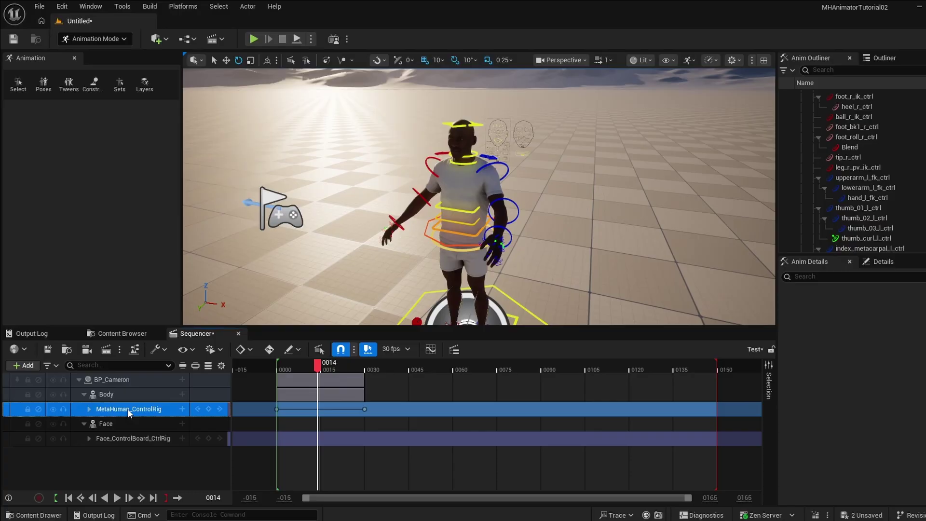
pyautogui.press('Delete')
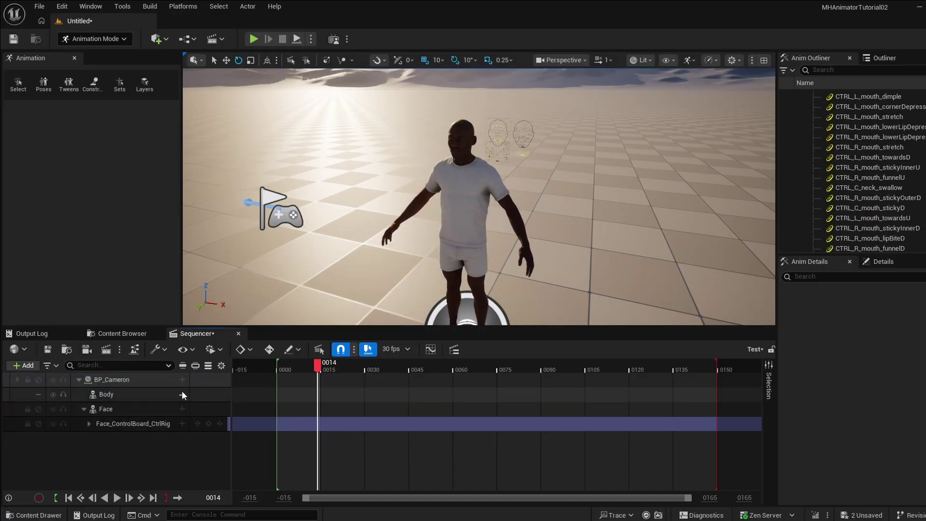
# - Add an Animation track to Body, allowing incompatible skeletons and filtering assets by 'rom'
pyautogui.click(182, 393)
pyautogui.moveTo(241, 139)
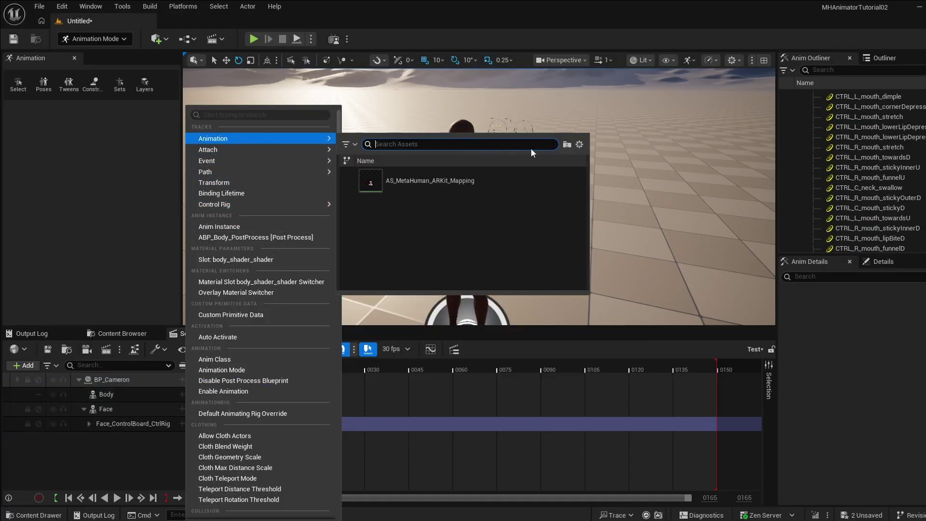
pyautogui.click(579, 145)
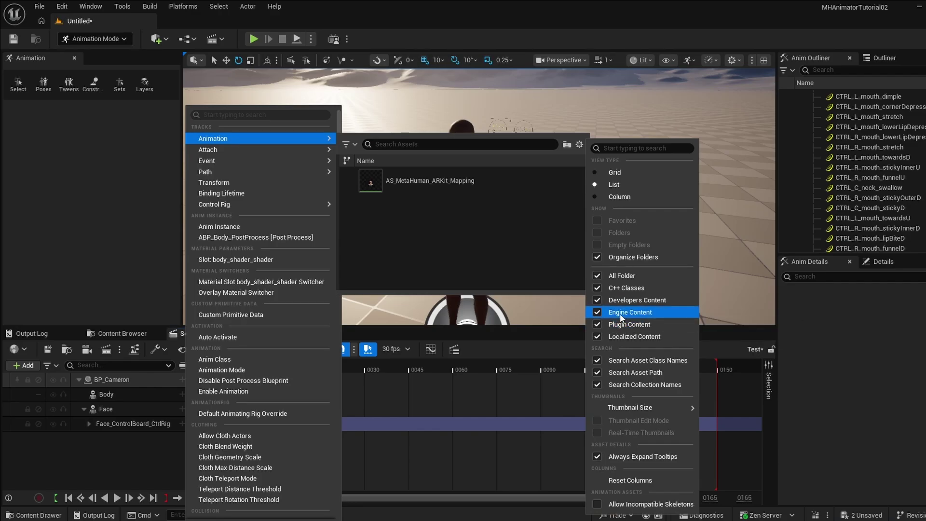
pyautogui.click(417, 144)
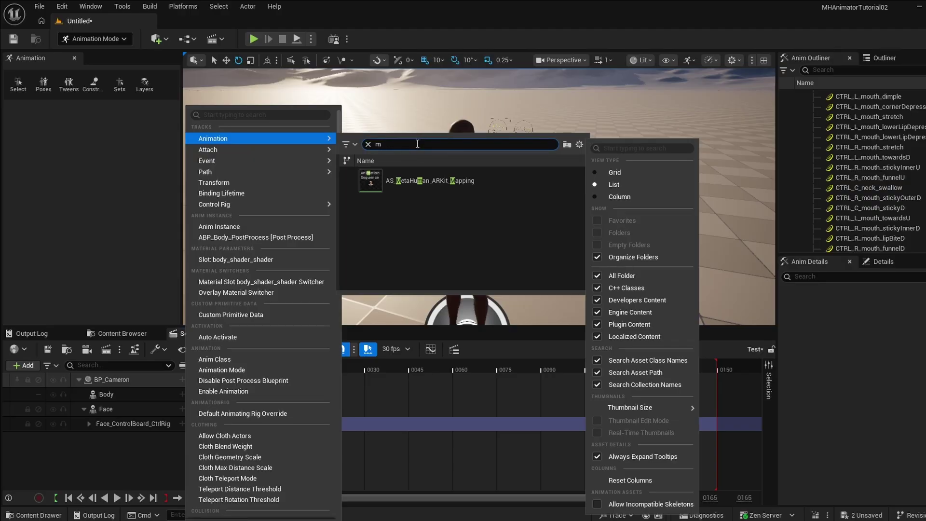
pyautogui.write('rom')
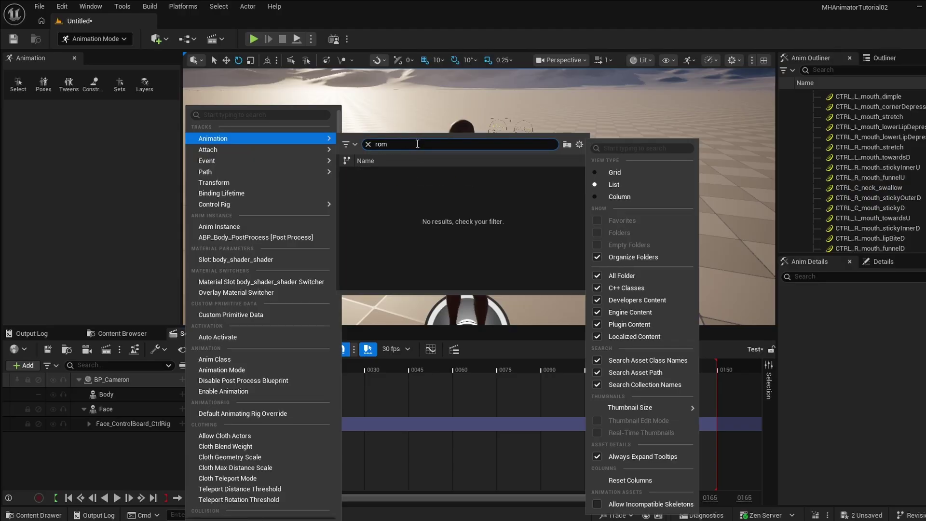
pyautogui.click(598, 504)
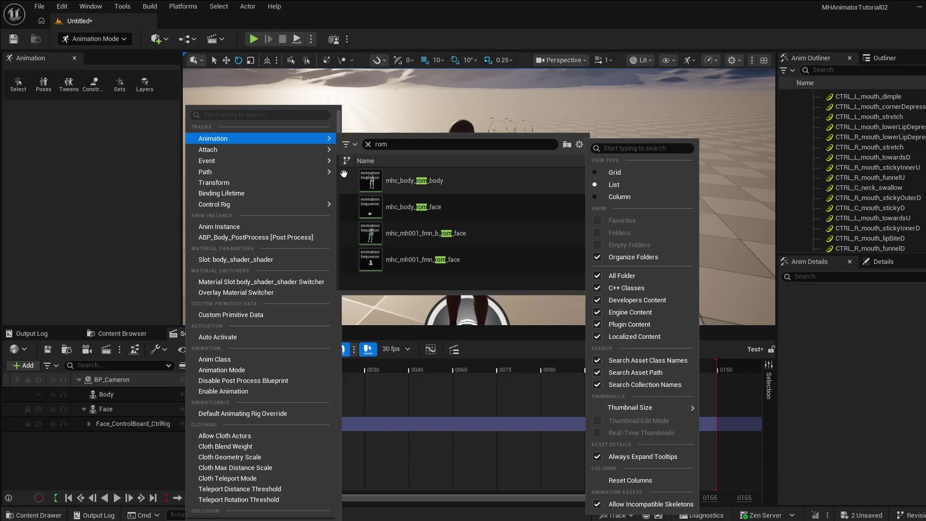
pyautogui.moveTo(425, 269)
# - Put mhc_body_rom_body on Body starting at frame 0000, end playback at 0845, and return to 0000
pyautogui.click(463, 188)
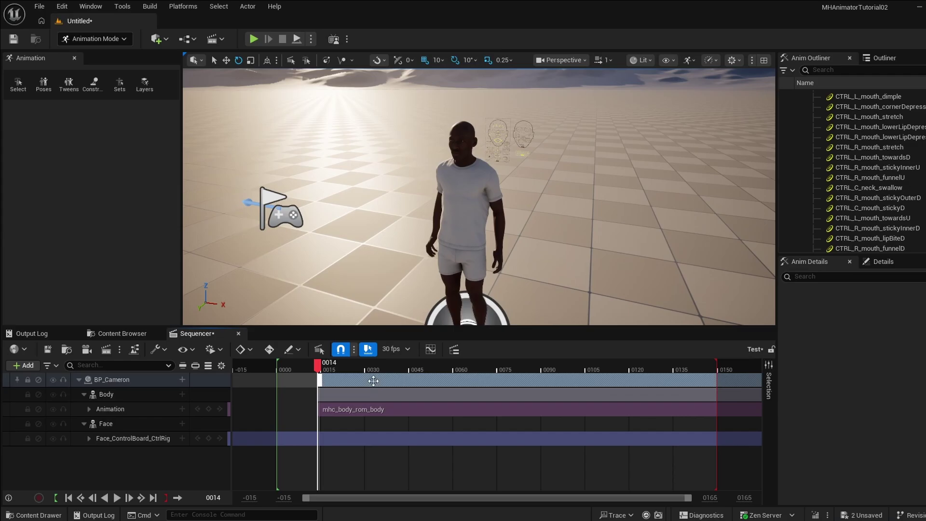
pyautogui.moveTo(385, 381); pyautogui.dragTo(343, 388)
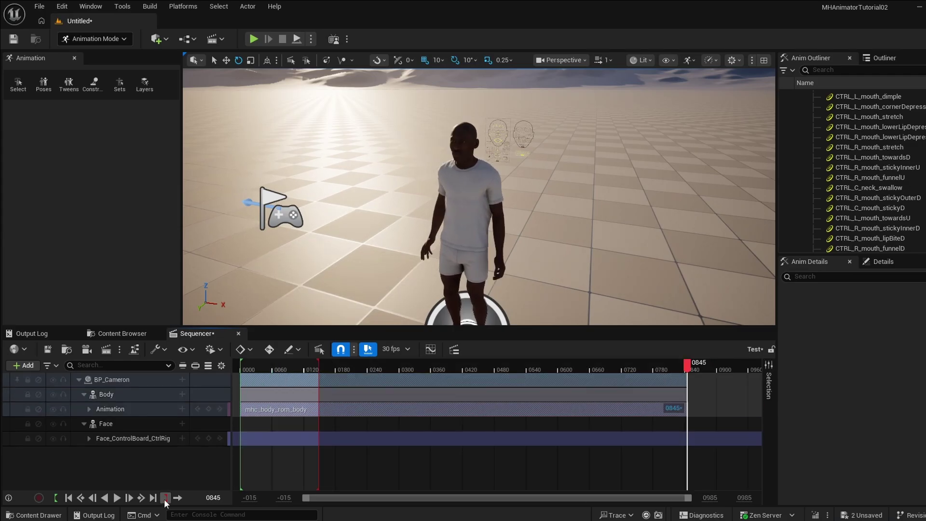
pyautogui.click(165, 498)
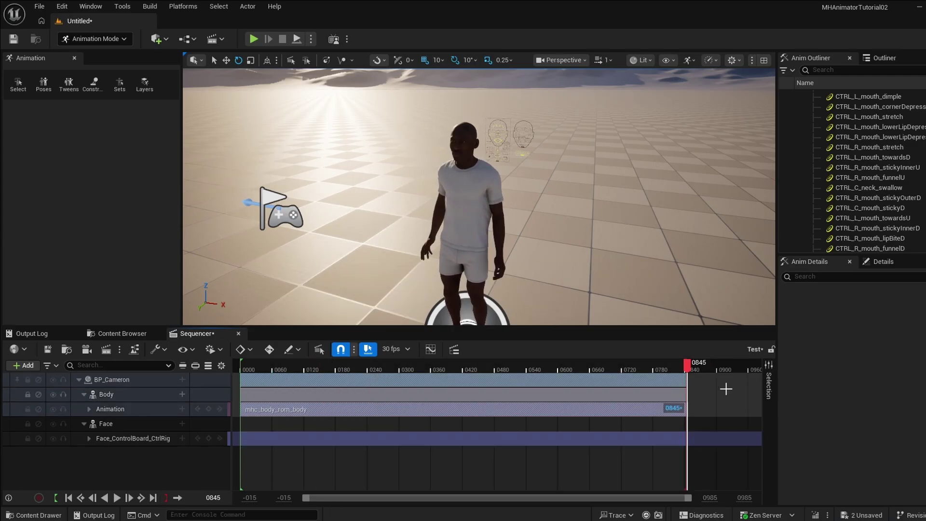
pyautogui.moveTo(687, 369); pyautogui.dragTo(239, 399)
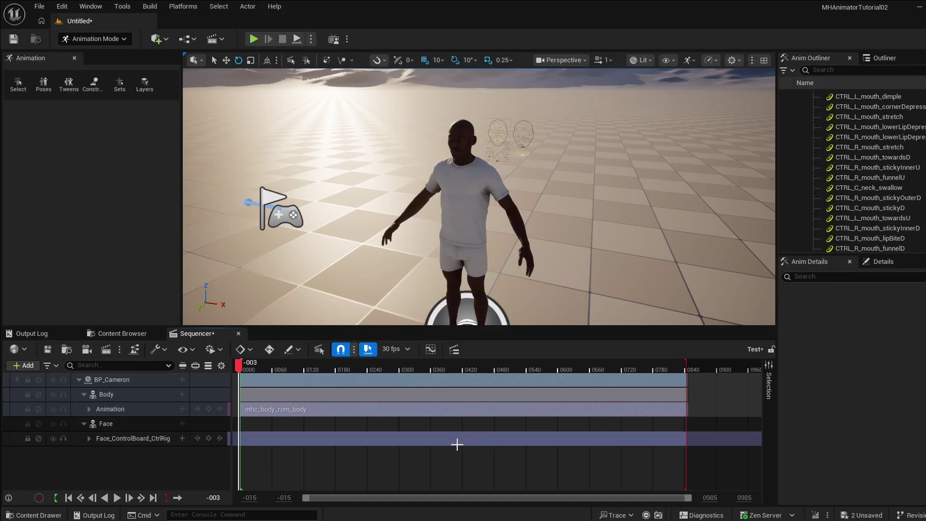
pyautogui.moveTo(238, 366); pyautogui.dragTo(240, 365)
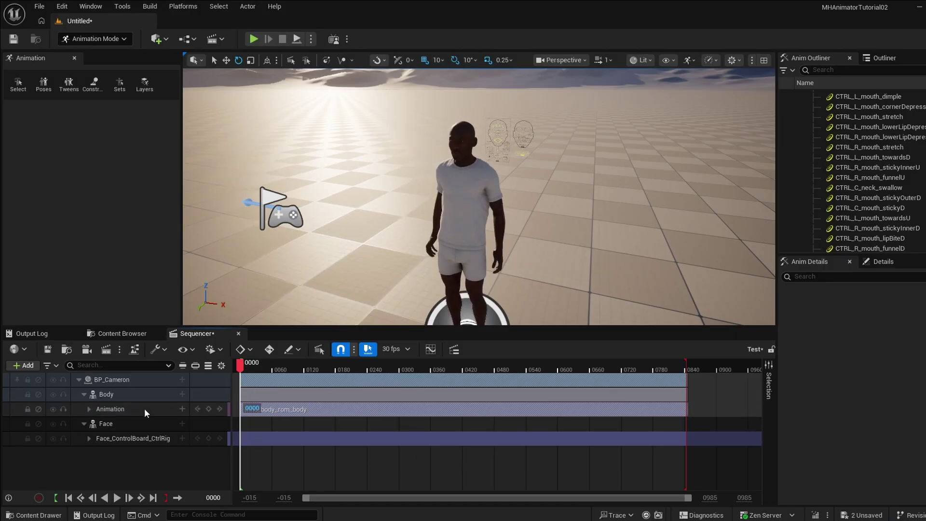
# - Bake the Body track to an animation sequence named MHC_Body_ROM in BodyAnimationTutorial
pyautogui.rightClick(132, 395)
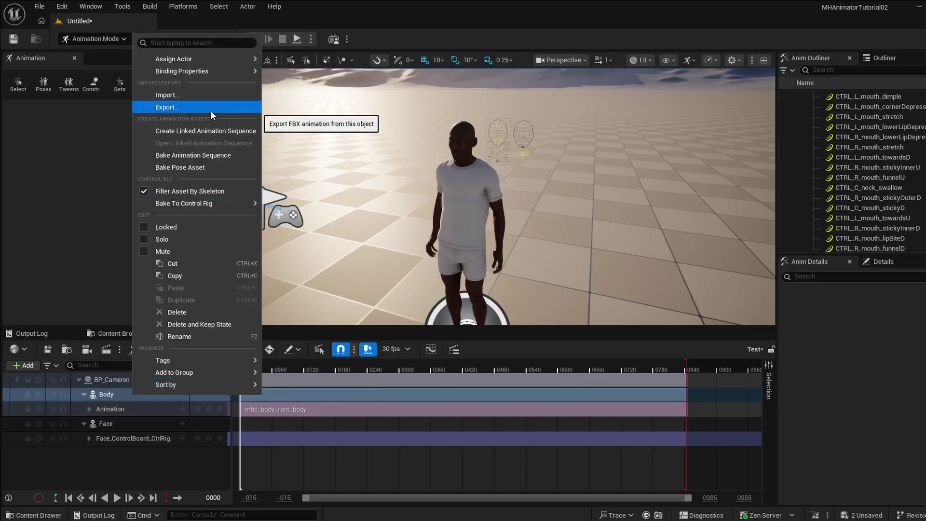
pyautogui.click(208, 156)
pyautogui.doubleClick(399, 245)
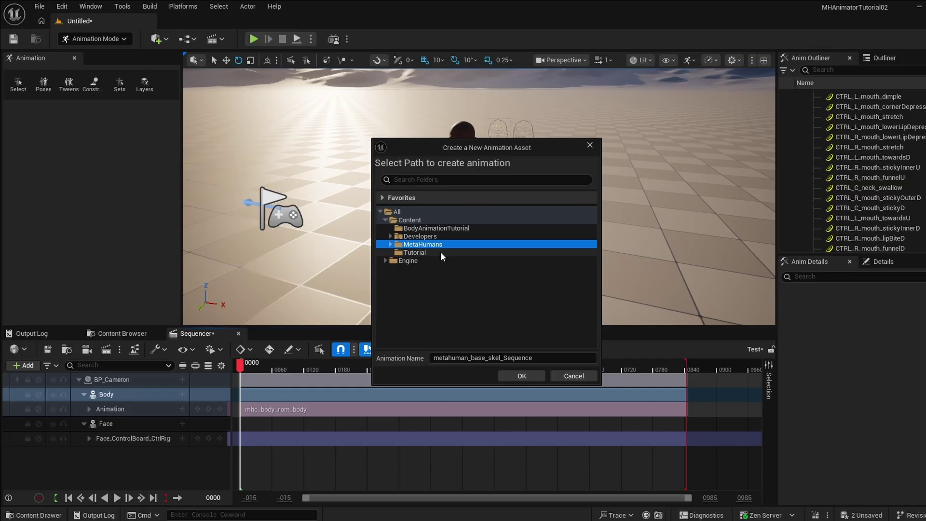
pyautogui.click(443, 230)
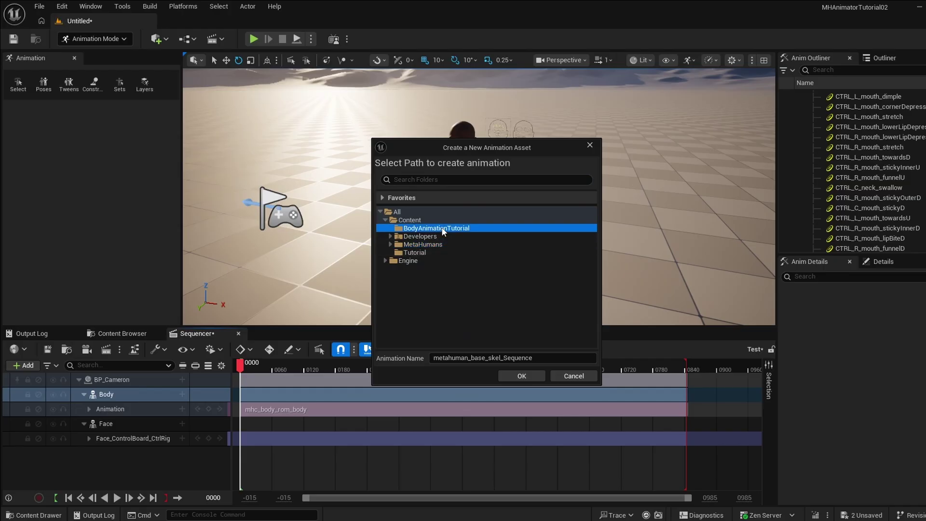
pyautogui.click(477, 358)
pyautogui.doubleClick(478, 355)
pyautogui.click(532, 377)
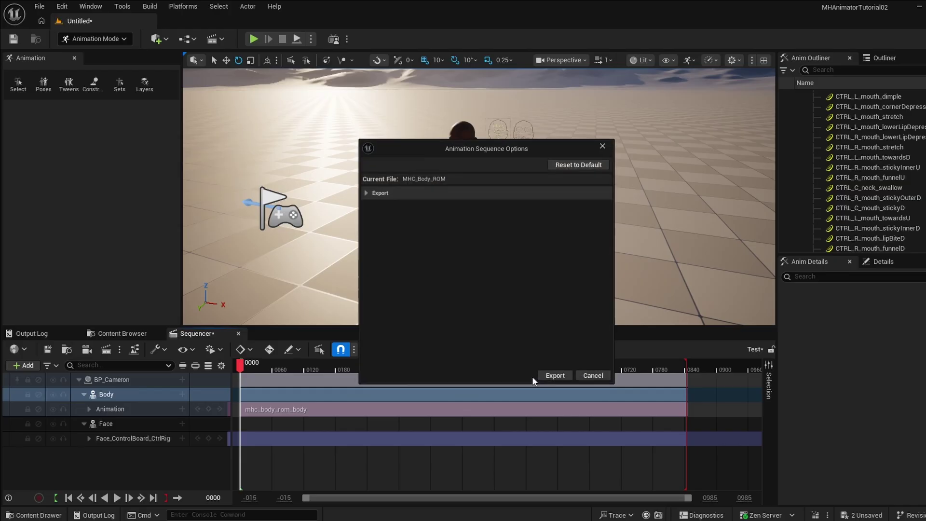
pyautogui.click(366, 192)
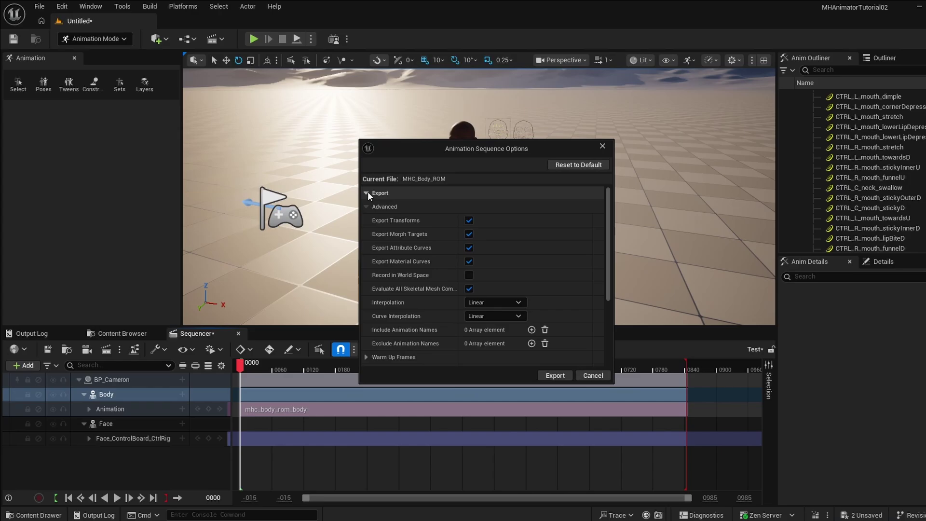
pyautogui.scroll(-5, 487, 276)
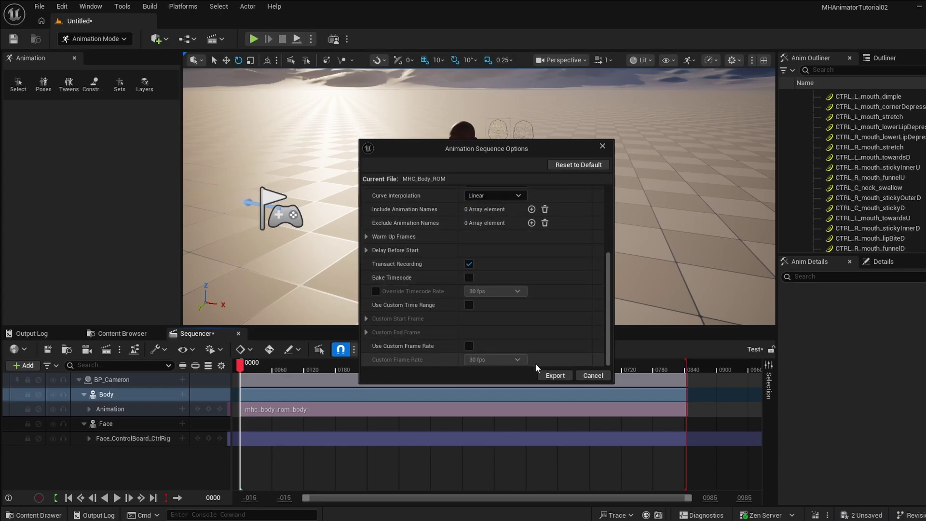
pyautogui.click(556, 374)
# - Locate and select MHC_Body_ROM in the BodyAnimationTutorial folder of the Content Browser
pyautogui.click(124, 333)
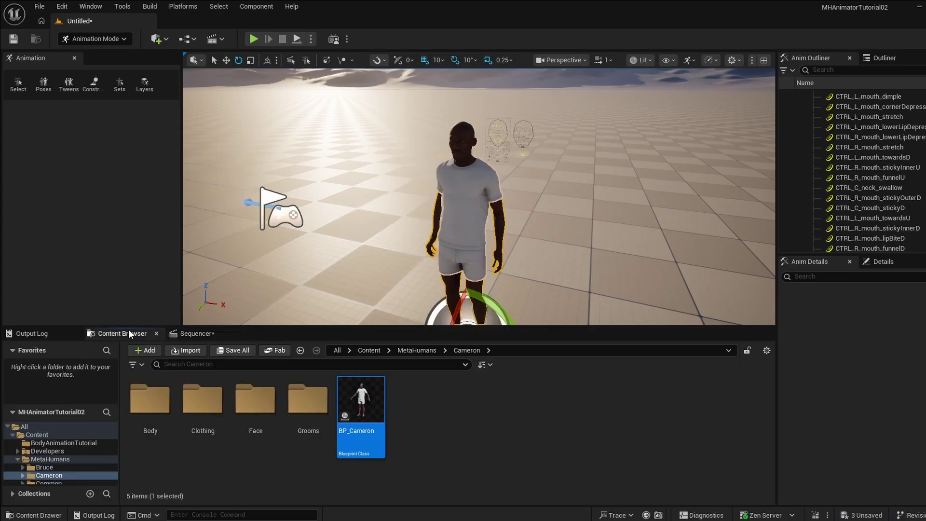
pyautogui.click(53, 442)
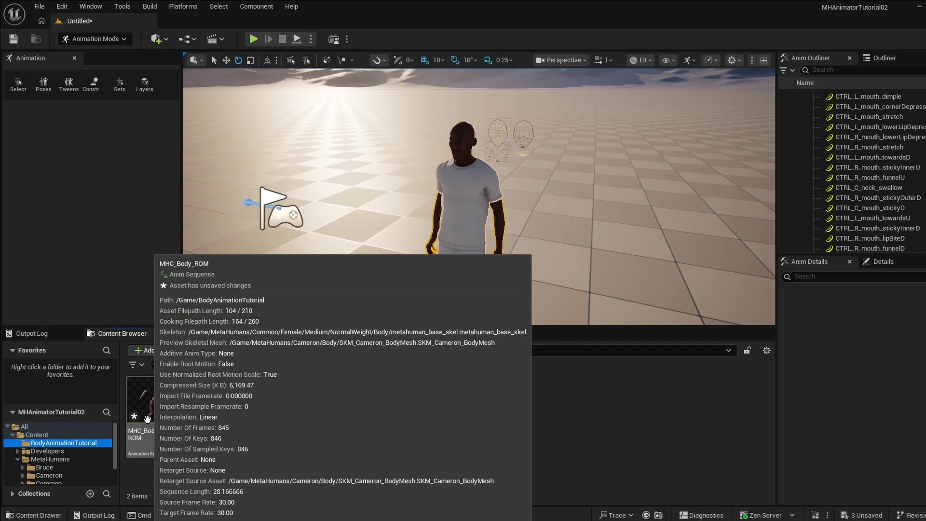
pyautogui.click(147, 418)
# - Export MHC_Body_ROM as an FBX into the body-animation-and-playback-optimization folder
pyautogui.rightClick(147, 414)
pyautogui.moveTo(218, 359)
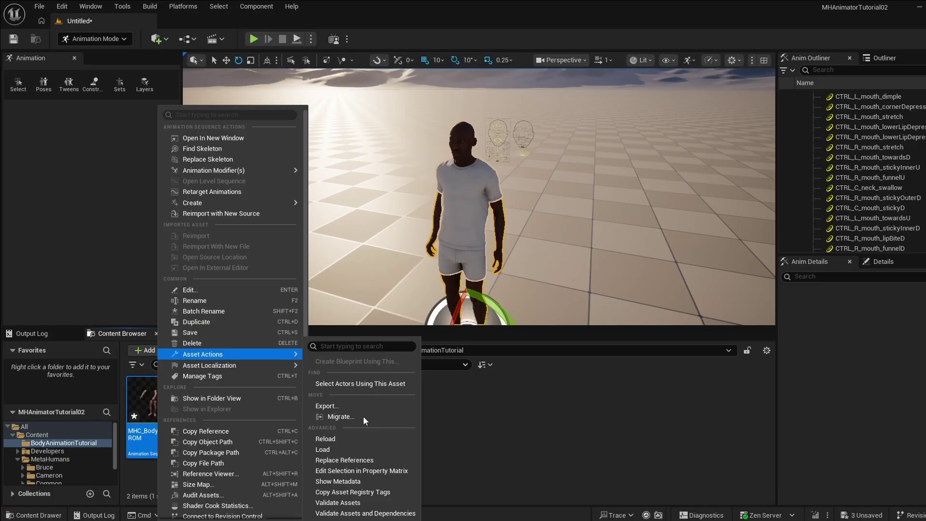
pyautogui.click(358, 404)
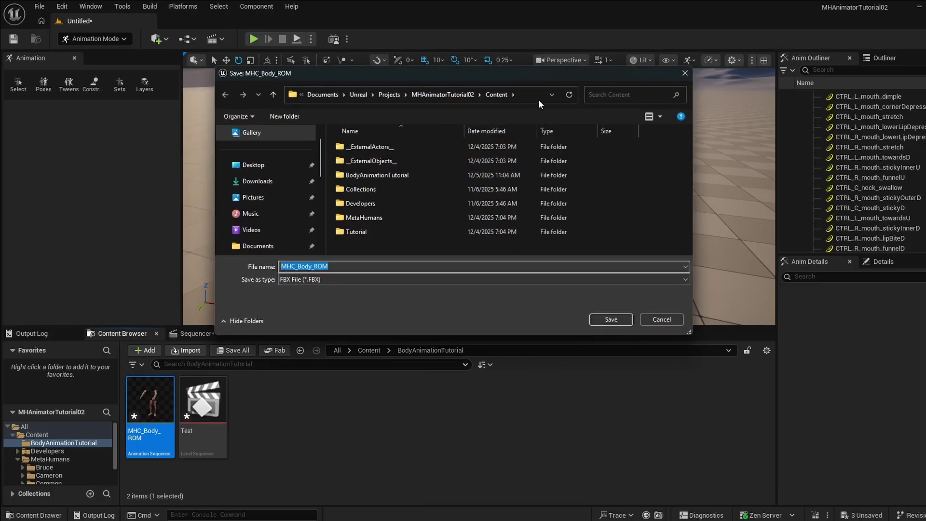
pyautogui.click(538, 100)
pyautogui.write('E:\\repos\\poly-hammer-tutorials\\tutorials\\body-animation-and-playback-optimization')
pyautogui.press('Return')
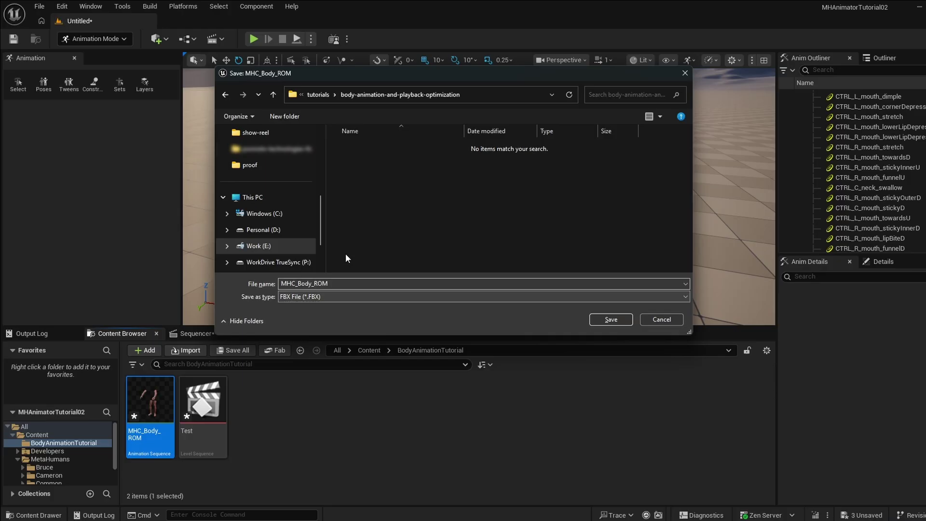
pyautogui.click(609, 320)
# - Export with FBX 2020, without collision, LOD, vertex colour or morph targets
pyautogui.click(495, 207)
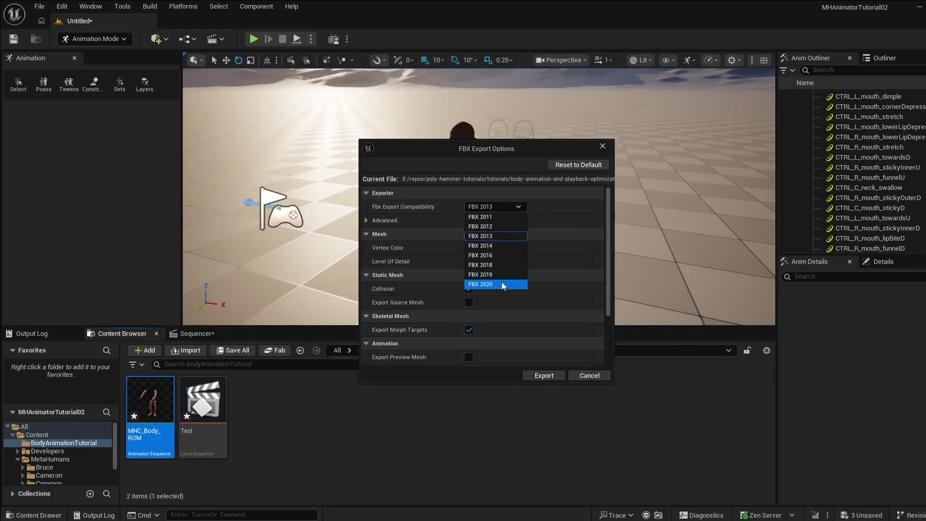
pyautogui.click(501, 285)
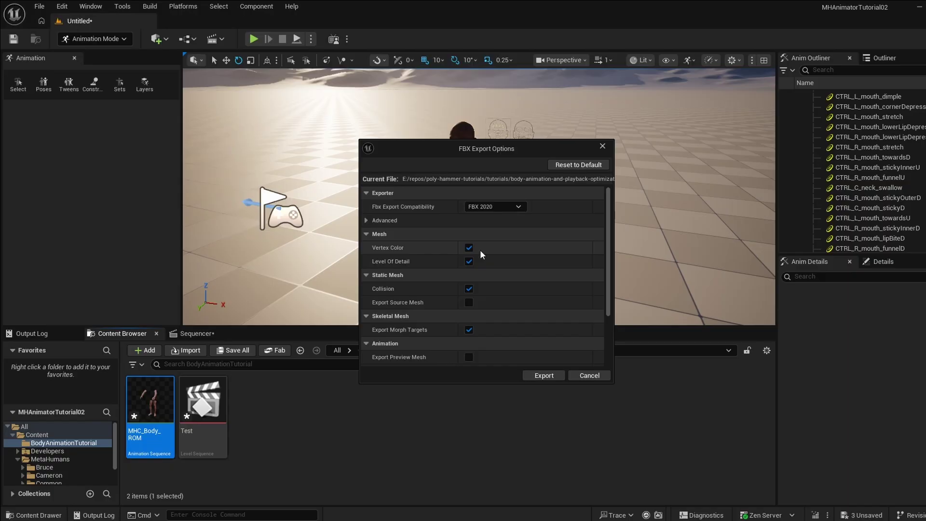
pyautogui.click(467, 289)
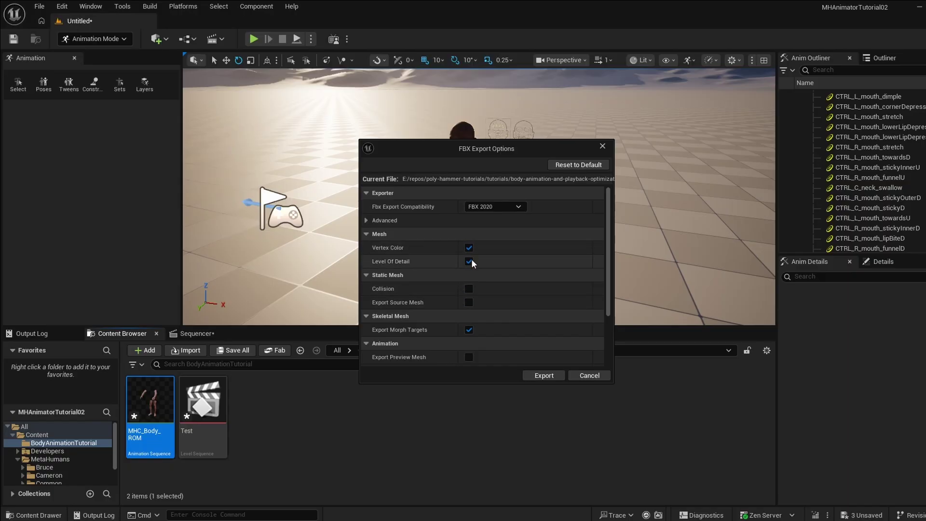
pyautogui.click(469, 260)
pyautogui.click(470, 247)
pyautogui.scroll(-5, 477, 276)
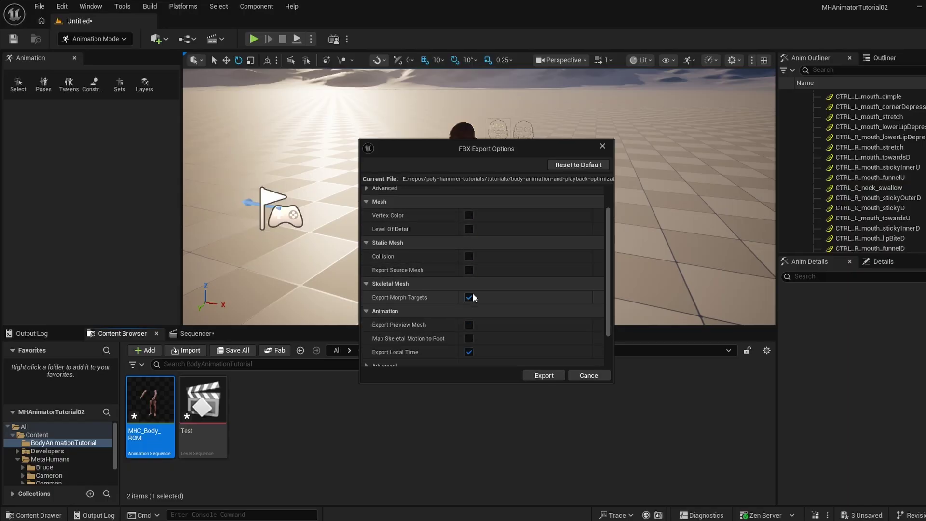
pyautogui.click(468, 249)
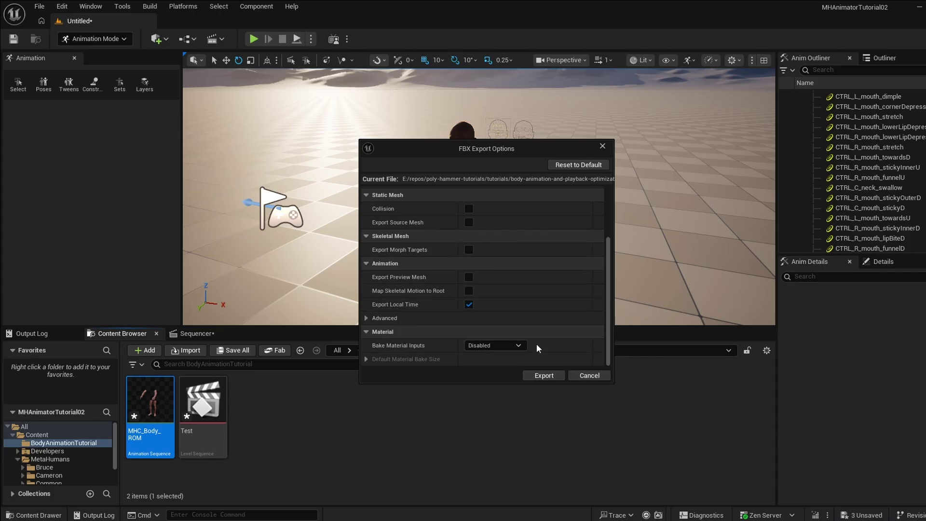
pyautogui.click(544, 376)
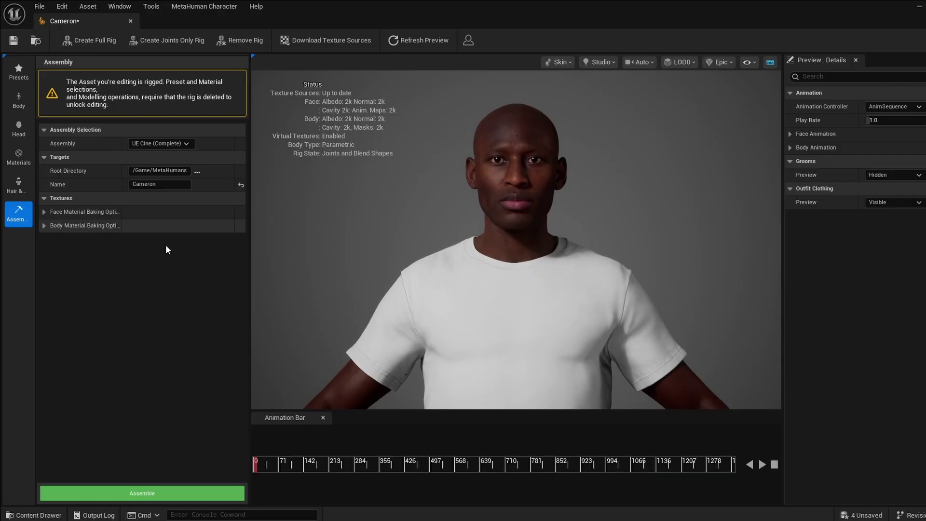
# - Assemble Cameron with the DCC Export assembly and Bake Makeup turned off
pyautogui.click(154, 141)
pyautogui.click(159, 183)
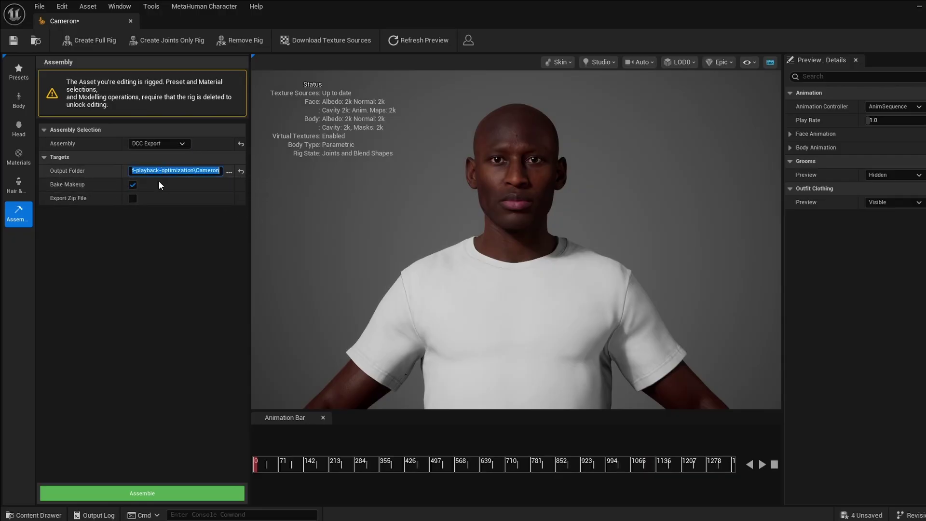
pyautogui.click(132, 185)
pyautogui.click(141, 495)
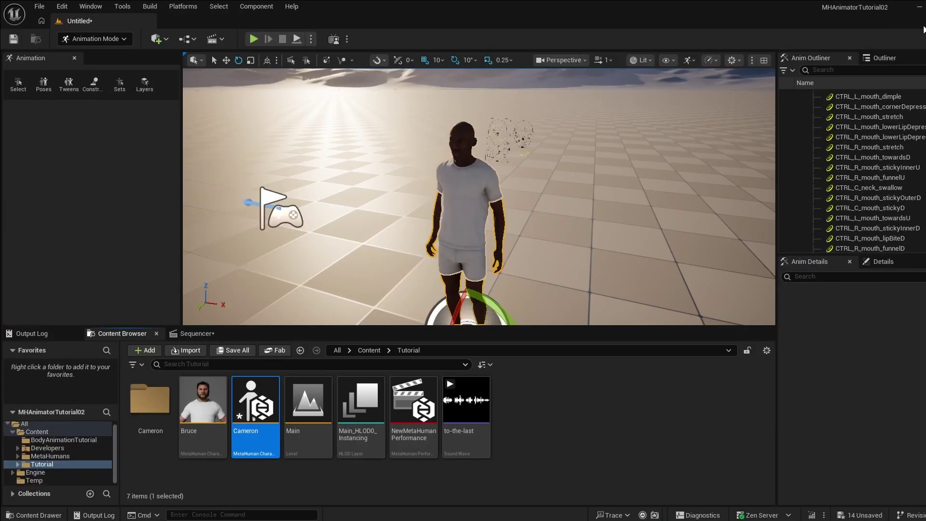
# - Minimize Unreal and view the exported Cameron folder in File Explorer
pyautogui.click(920, 10)
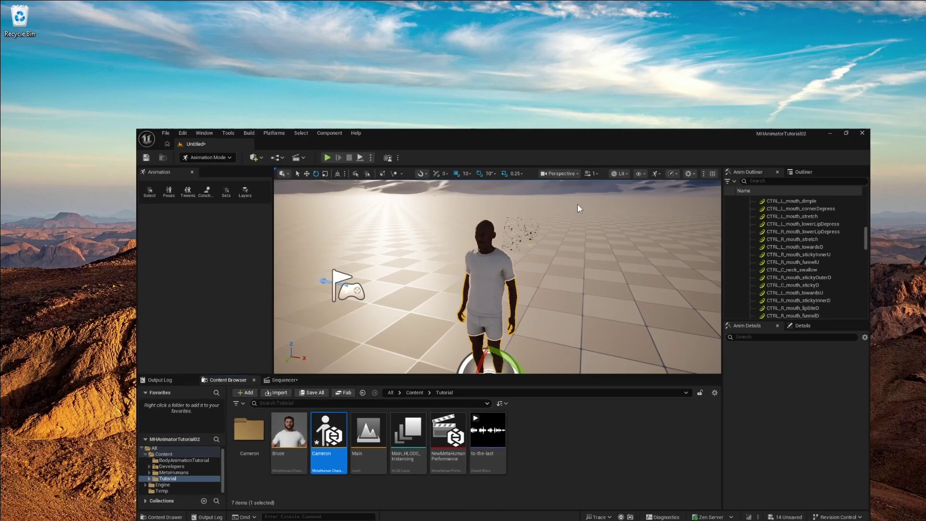
pyautogui.press('super+e')
pyautogui.moveTo(374, 144); pyautogui.dragTo(492, 126)
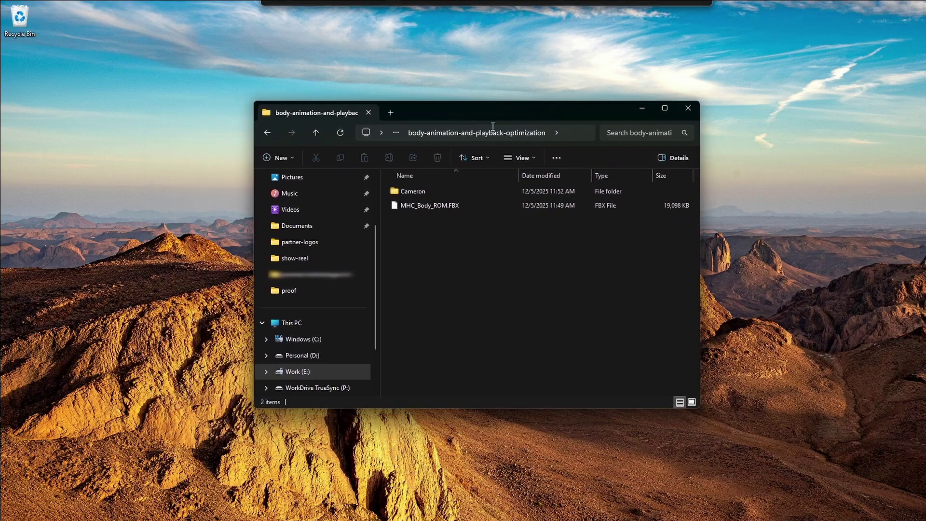
pyautogui.doubleClick(443, 192)
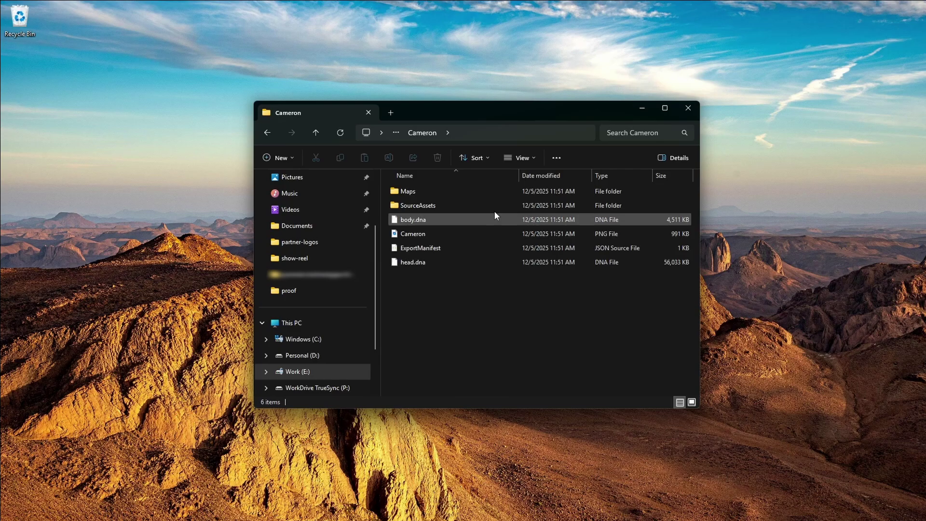
# - Launch Blender 4.5 from a Start menu search for 'blender'
pyautogui.press('super')
pyautogui.write('blender')
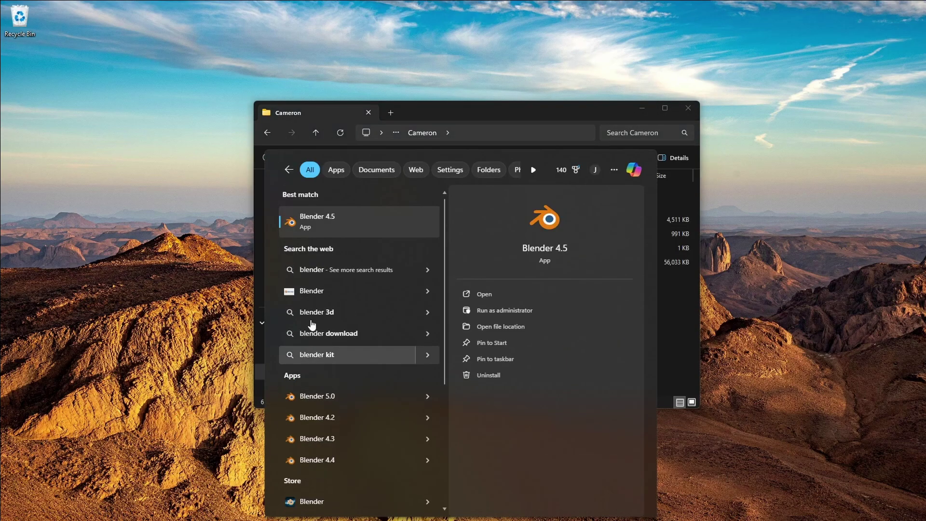
pyautogui.click(348, 219)
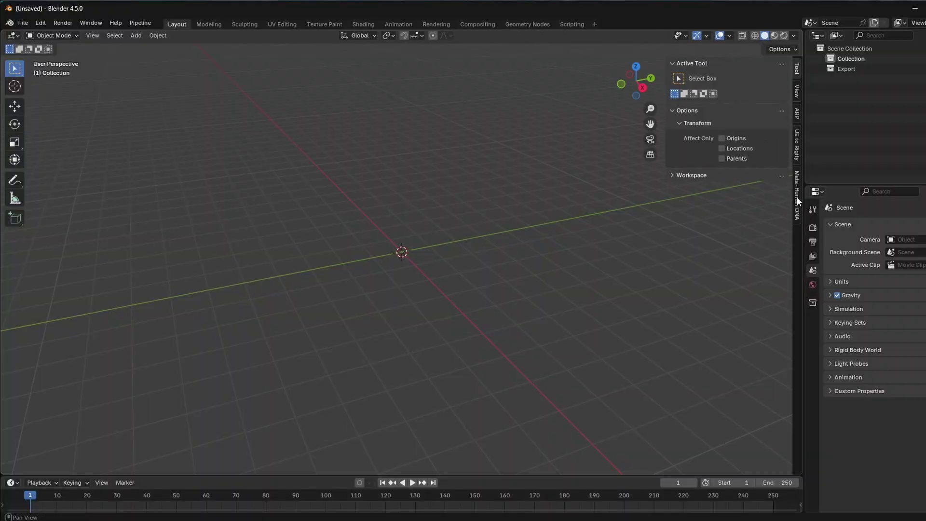
# - Import Cameron's head.dna via the Meta-Human DNA panel with Include Body enabled
pyautogui.click(798, 201)
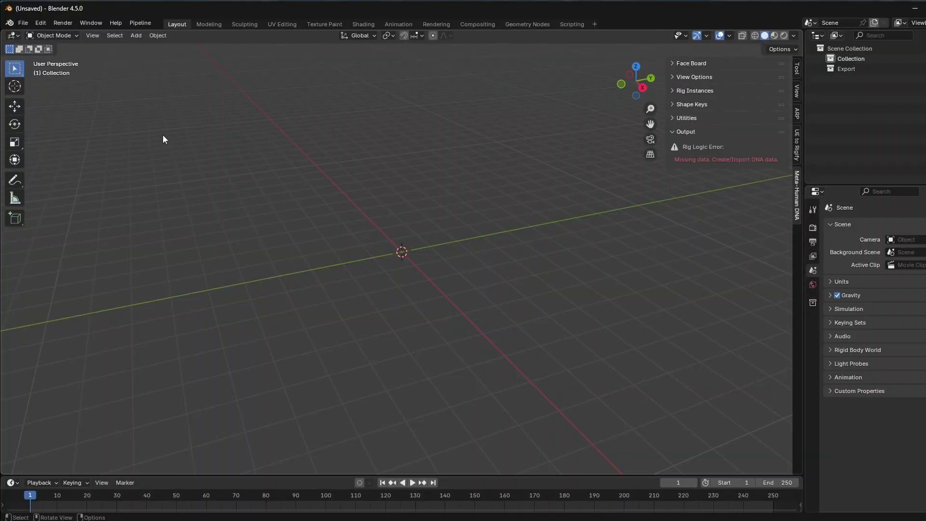
pyautogui.hotkey('alt', 'Tab')
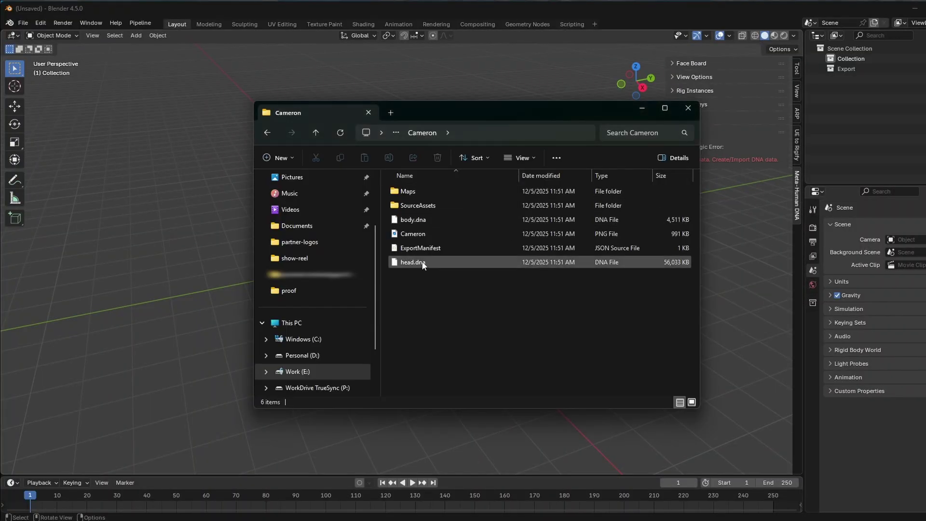
pyautogui.moveTo(422, 265); pyautogui.dragTo(212, 221)
pyautogui.click(426, 85)
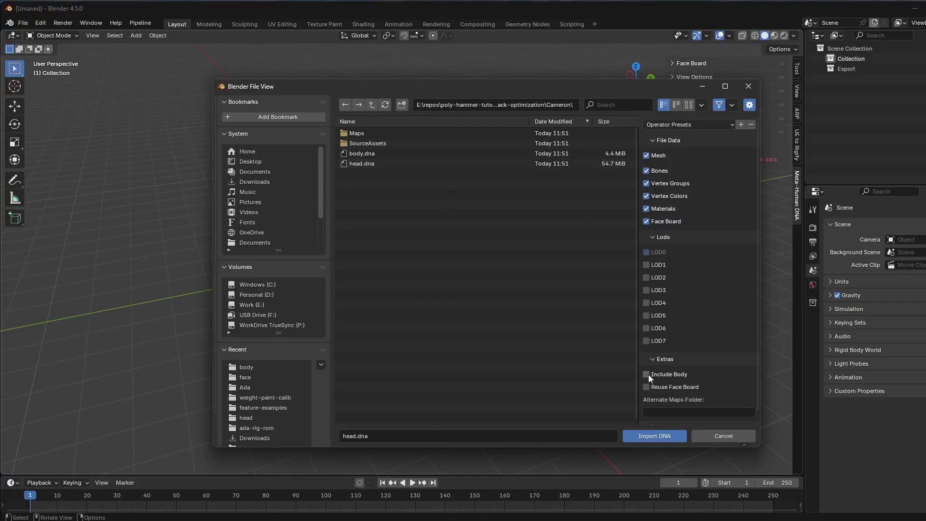
pyautogui.scroll(-1, 676, 414)
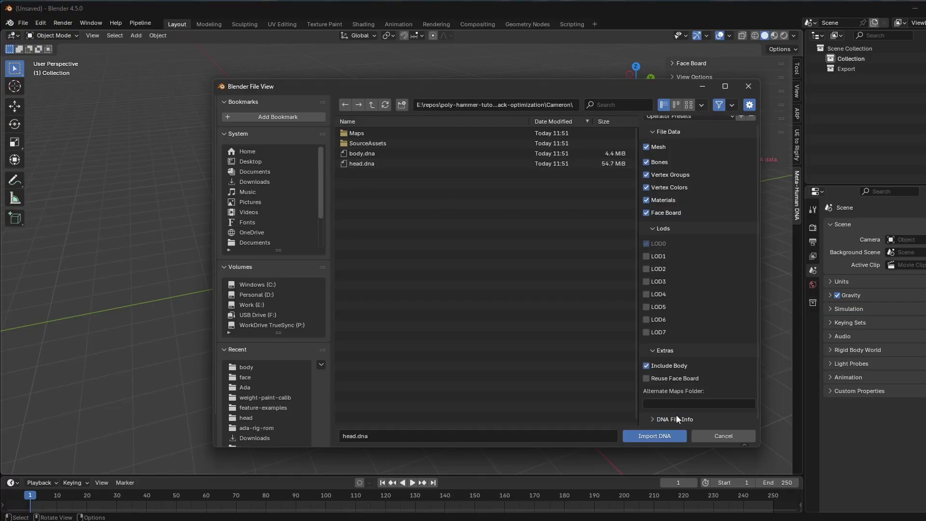
pyautogui.click(662, 437)
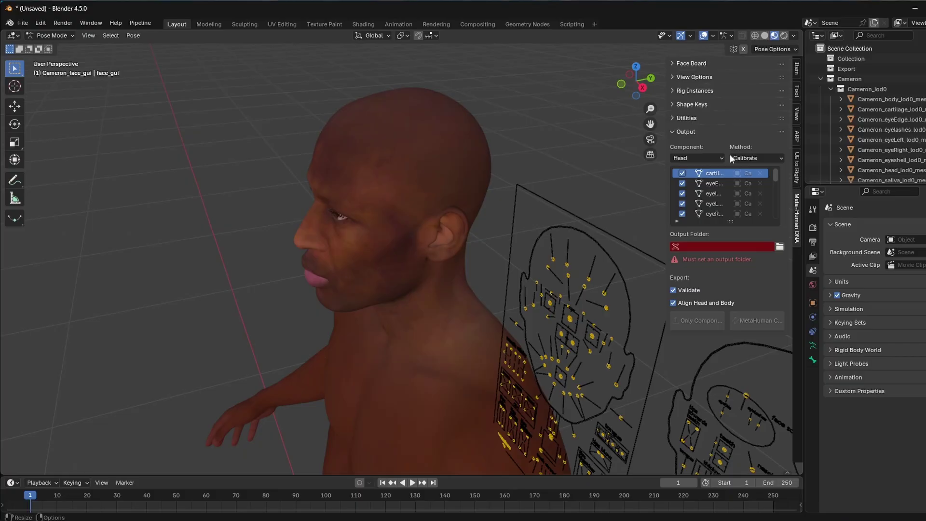
pyautogui.click(673, 131)
# - Set the Meta-Human DNA current component to Body and show its Animation options
pyautogui.moveTo(660, 144); pyautogui.dragTo(604, 140, button='middle')
pyautogui.click(650, 120)
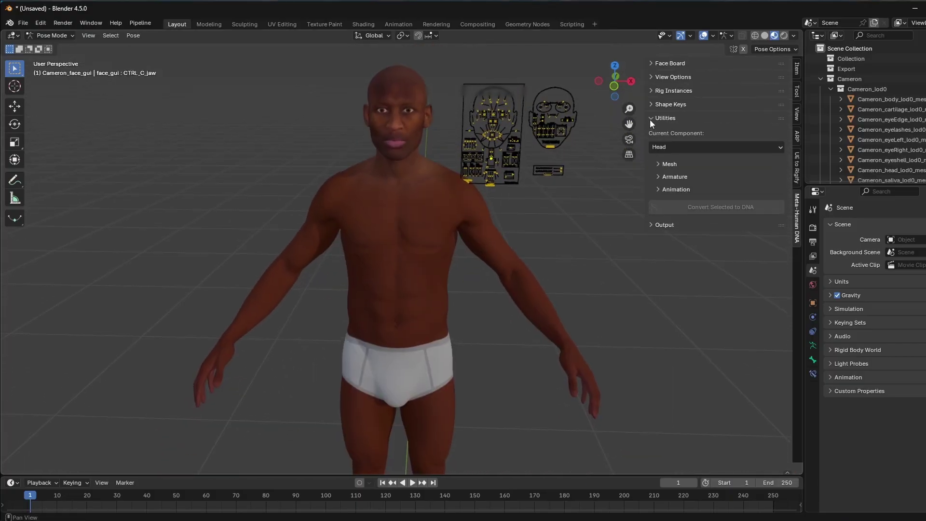
pyautogui.click(690, 147)
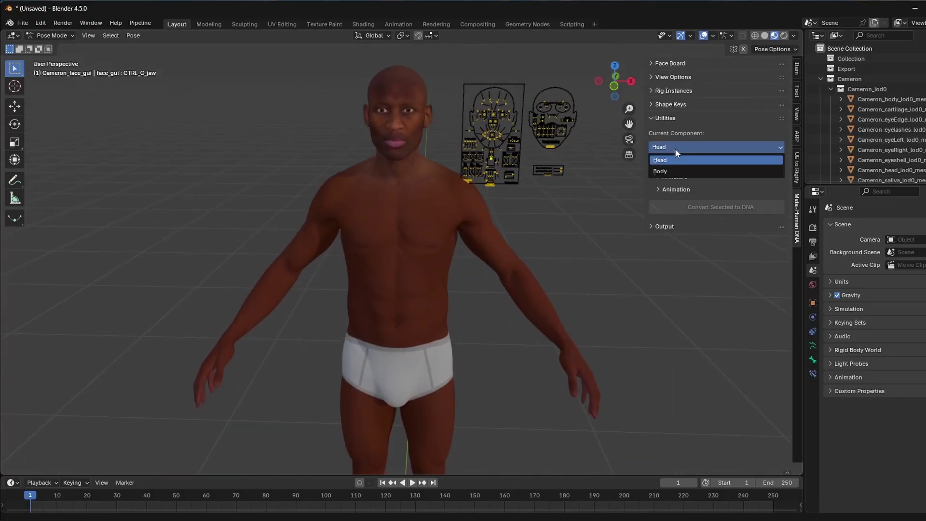
pyautogui.click(662, 171)
pyautogui.click(670, 190)
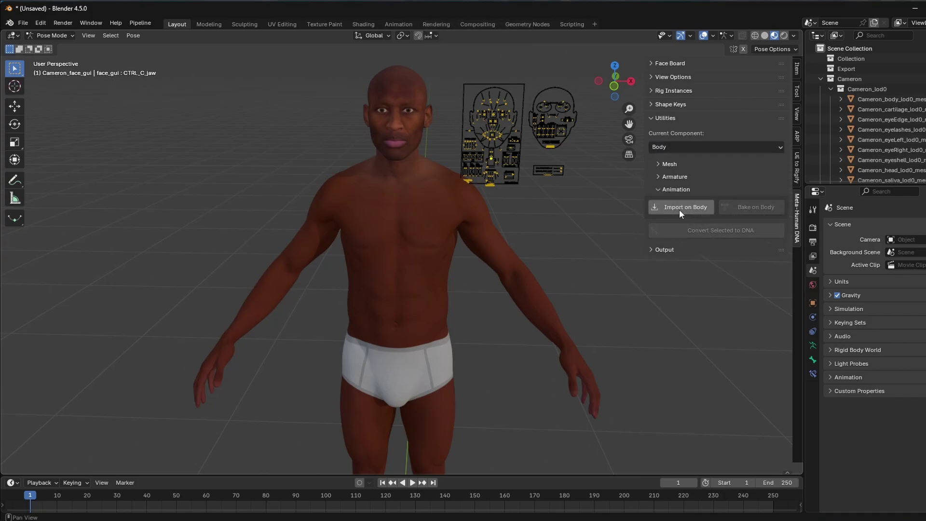
# - Import MHC_Body_ROM.FBX from the export folder as the body animation
pyautogui.click(679, 210)
pyautogui.click(543, 104)
pyautogui.hotkey('ctrl', 'v')
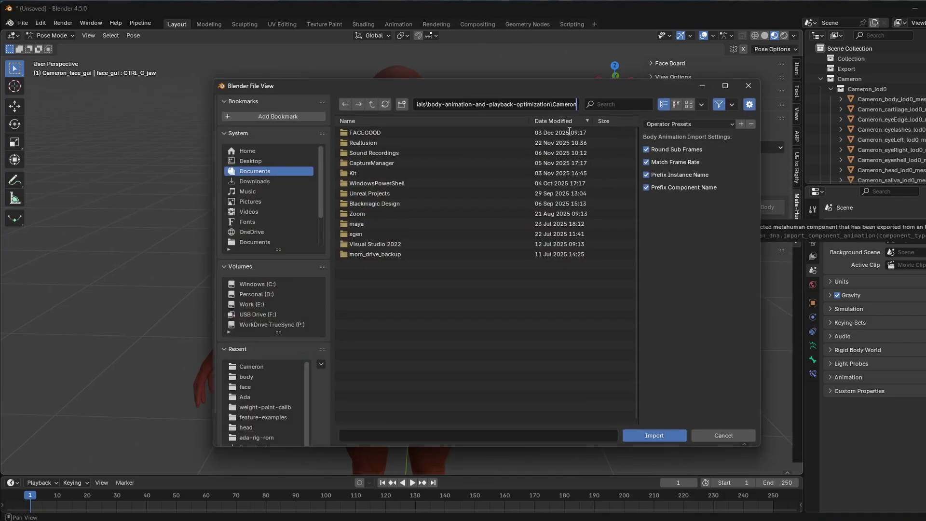
pyautogui.press('Return')
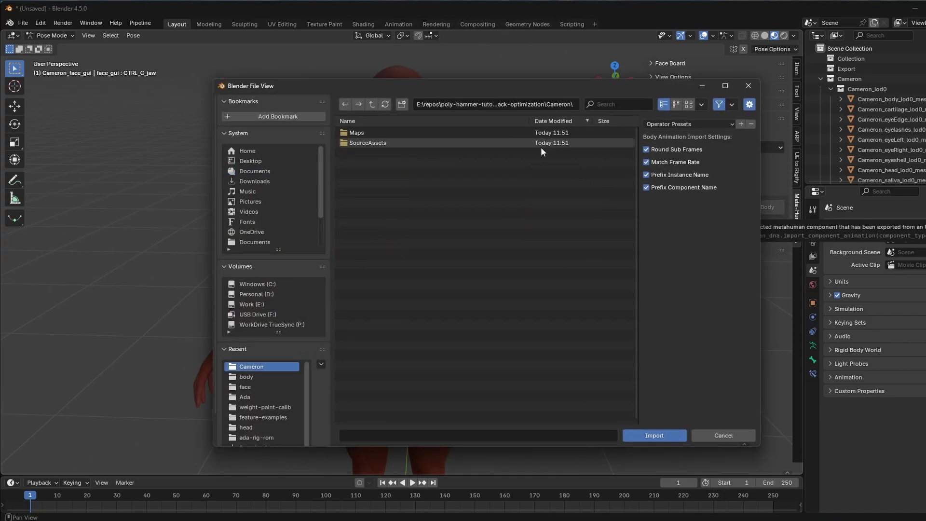
pyautogui.click(371, 113)
pyautogui.click(367, 142)
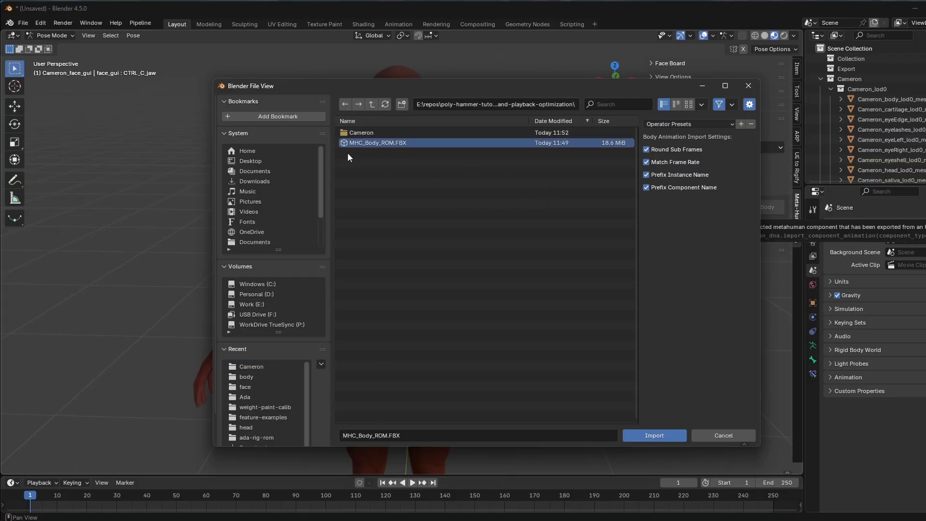
pyautogui.click(660, 436)
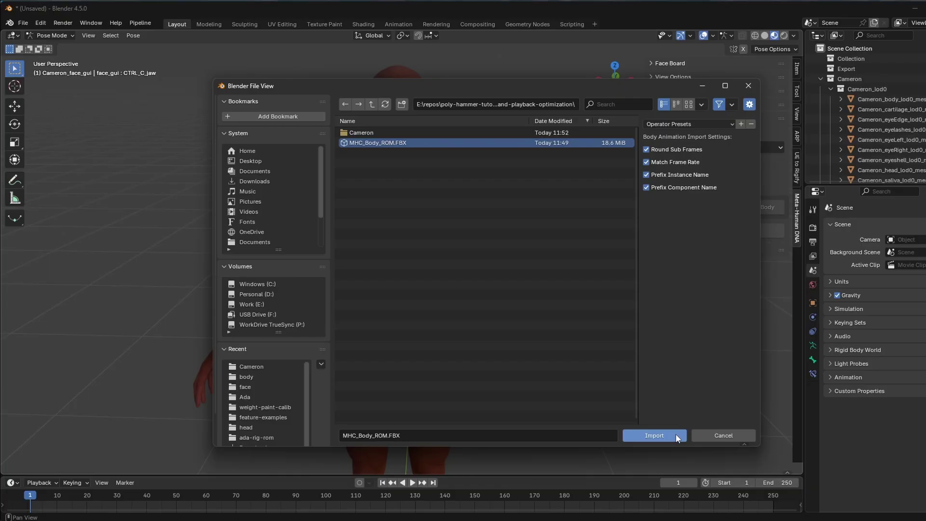
# - Orbit around Cameron, scrub the MHC_Body_ROM animation, and play it back full-view
pyautogui.moveTo(384, 224)
pyautogui.mouseDown(button='middle')
pyautogui.moveTo(405, 204)
pyautogui.moveTo(377, 215)
pyautogui.mouseUp(button='middle')
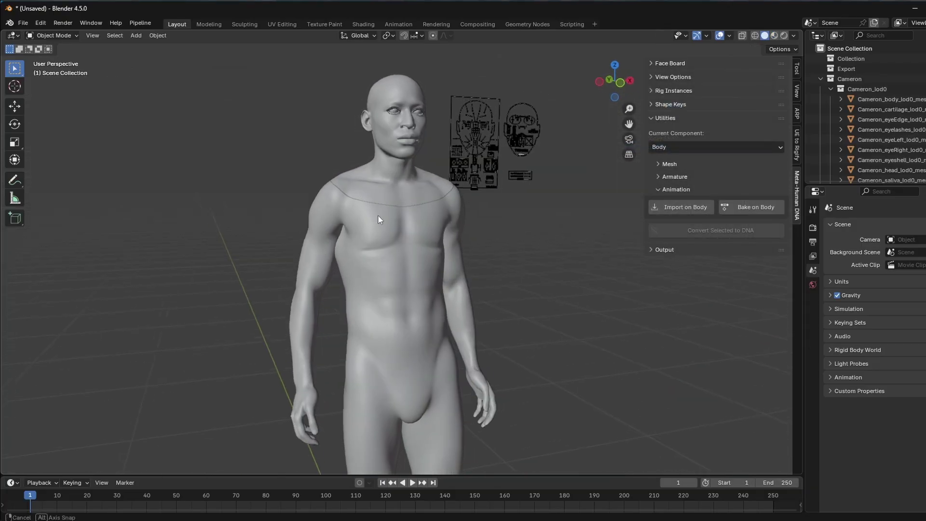
pyautogui.scroll(3, 367, 221)
pyautogui.moveTo(310, 227); pyautogui.dragTo(330, 259, button='middle')
pyautogui.scroll(-5, 429, 228)
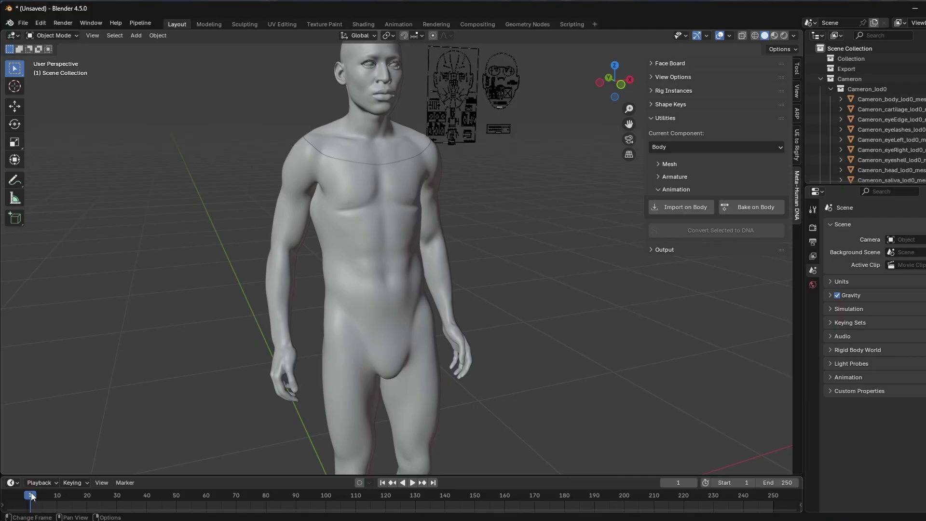
pyautogui.moveTo(32, 496); pyautogui.dragTo(377, 512)
pyautogui.hotkey('shift', 'Left')
pyautogui.press('n')
pyautogui.moveTo(366, 284); pyautogui.dragTo(461, 250, button='middle')
# - Show the body bones in wireframe and enter Pose Mode with the bone collections listed
pyautogui.press('n')
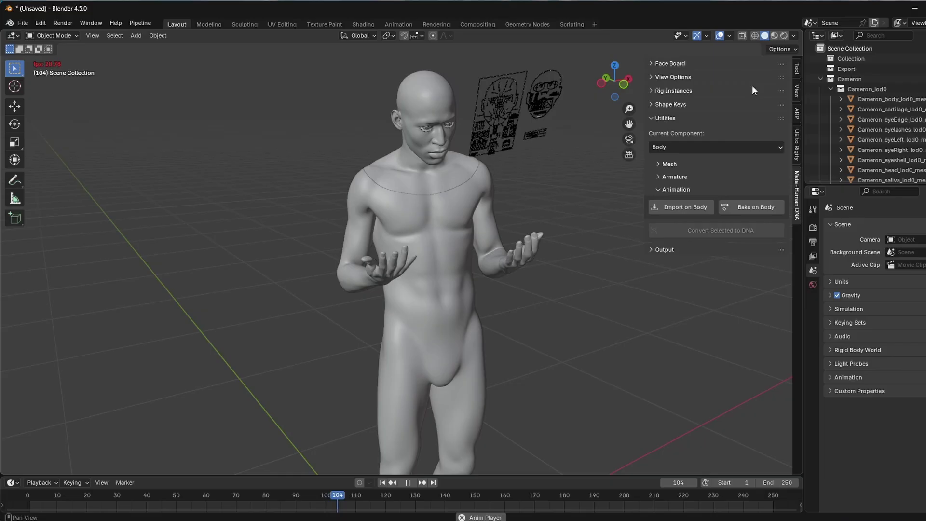
pyautogui.click(679, 77)
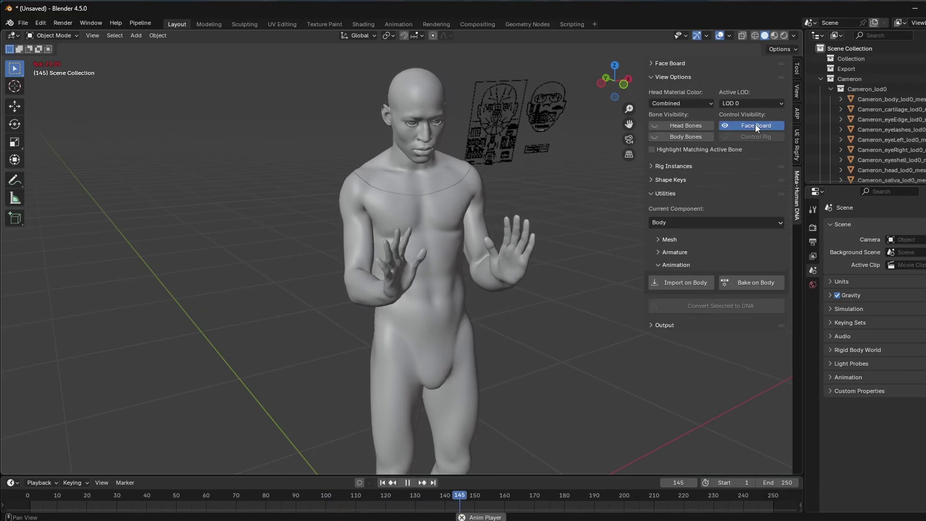
pyautogui.click(685, 137)
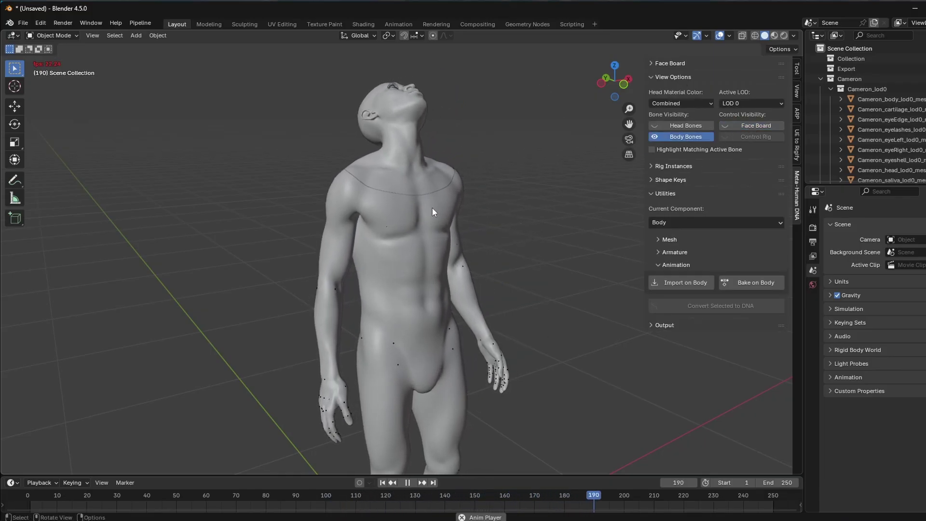
pyautogui.hotkey('shift', 'z')
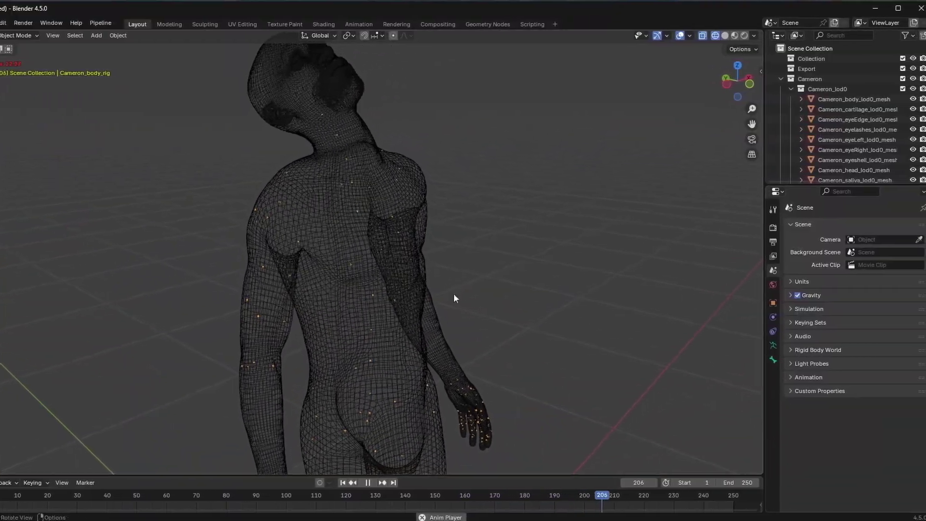
pyautogui.hotkey('ctrl', 'Tab')
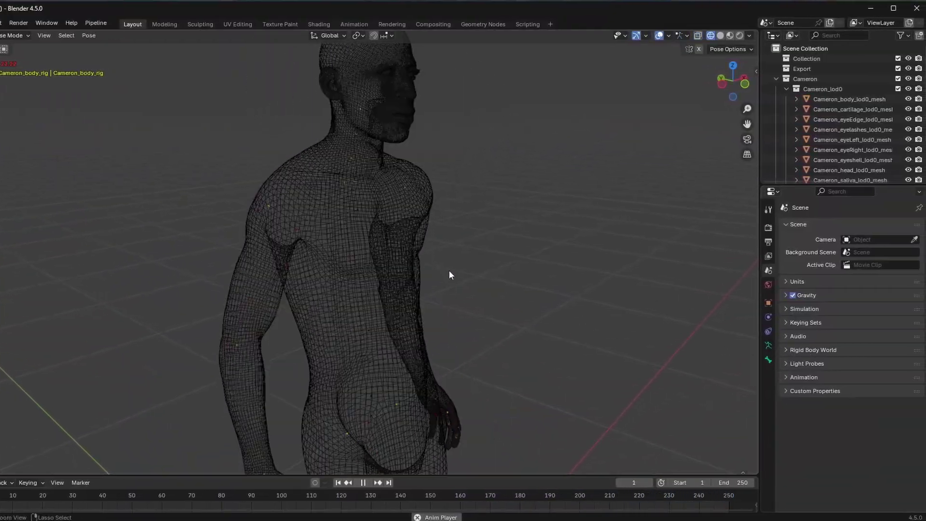
pyautogui.moveTo(448, 270); pyautogui.dragTo(420, 264, button='middle')
pyautogui.click(768, 345)
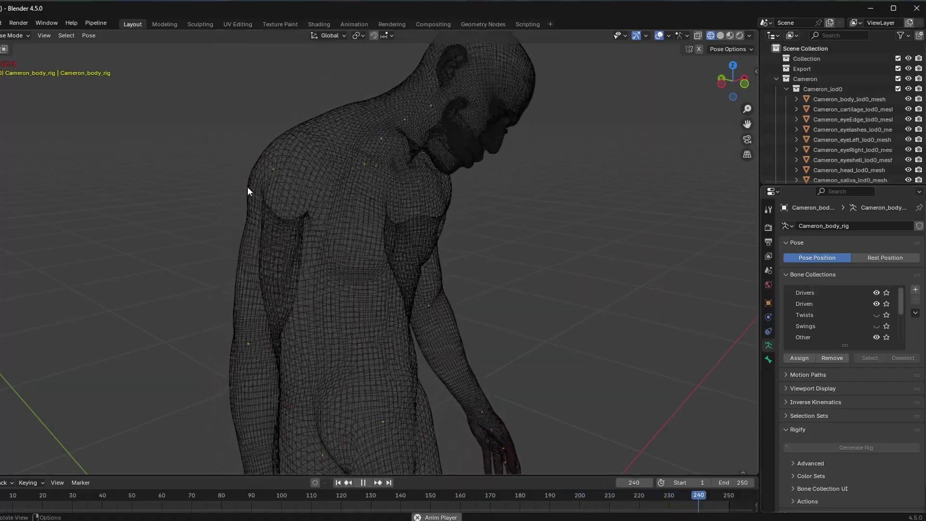
# - Inspect the upperarm_bck_r, upperarm_r and upperarm_fwd_r bones at the first frame
pyautogui.click(294, 189)
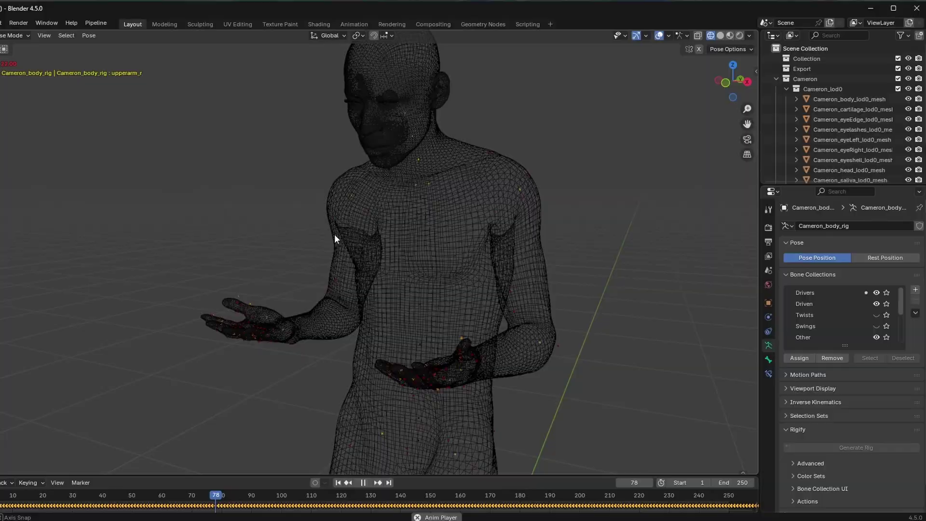
pyautogui.click(334, 233)
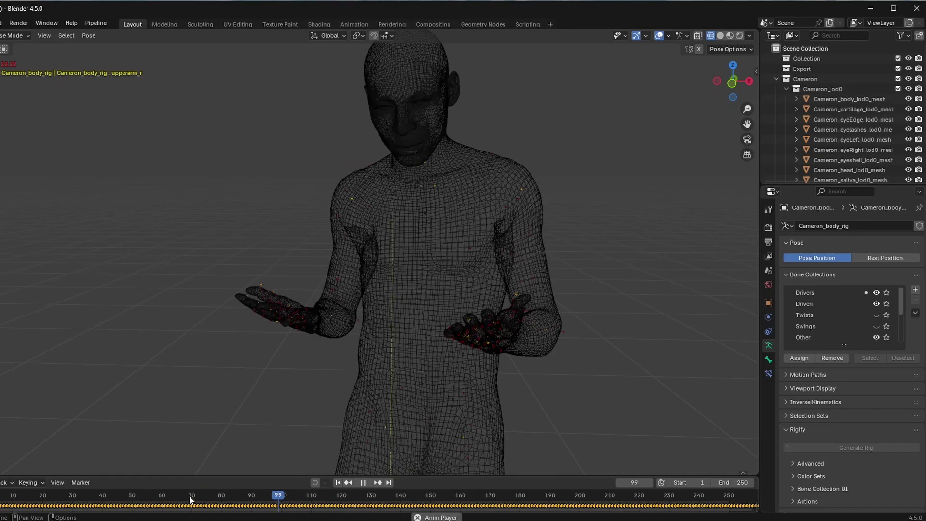
pyautogui.moveTo(189, 495); pyautogui.dragTo(36, 505)
pyautogui.press('space')
pyautogui.moveTo(367, 241); pyautogui.dragTo(440, 246, button='middle')
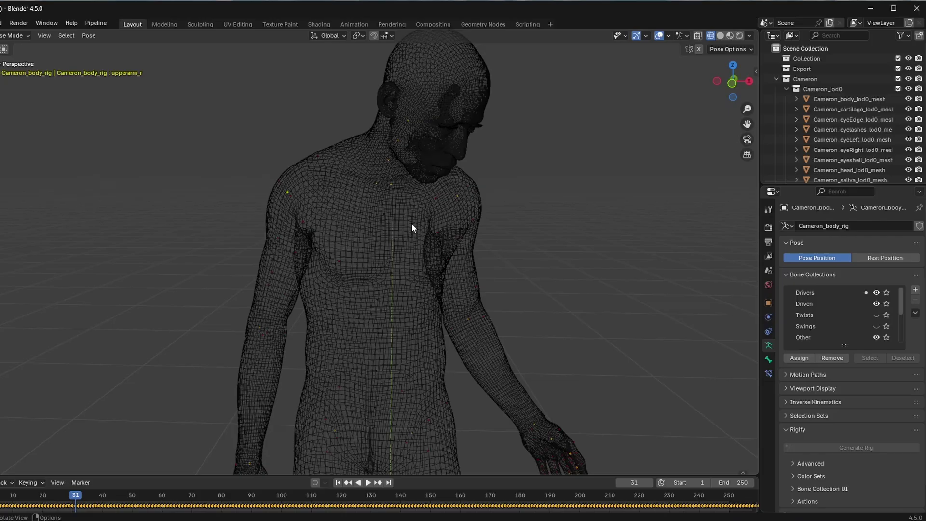
pyautogui.moveTo(412, 222); pyautogui.dragTo(381, 224, button='middle')
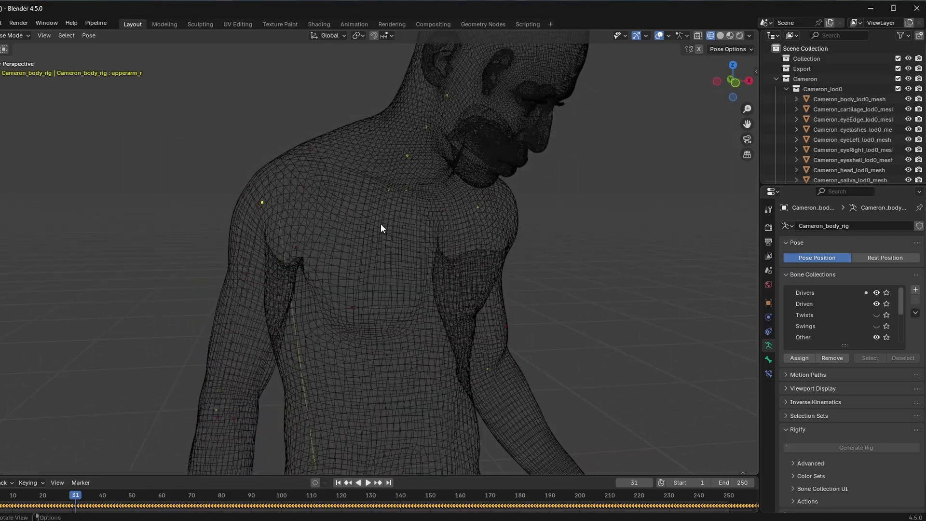
pyautogui.hotkey('shift', 'Left')
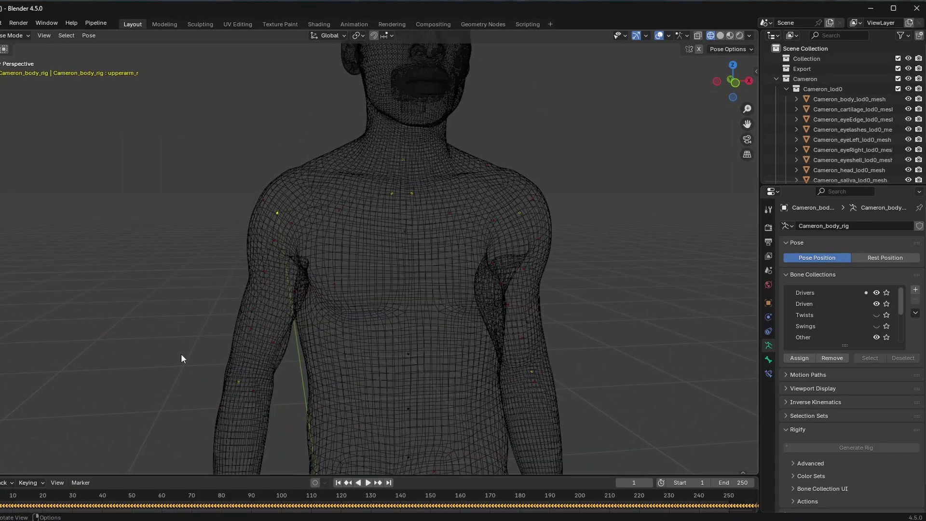
pyautogui.moveTo(181, 353); pyautogui.dragTo(251, 295, button='middle')
pyautogui.click(266, 248)
pyautogui.moveTo(280, 258); pyautogui.dragTo(306, 258, button='middle')
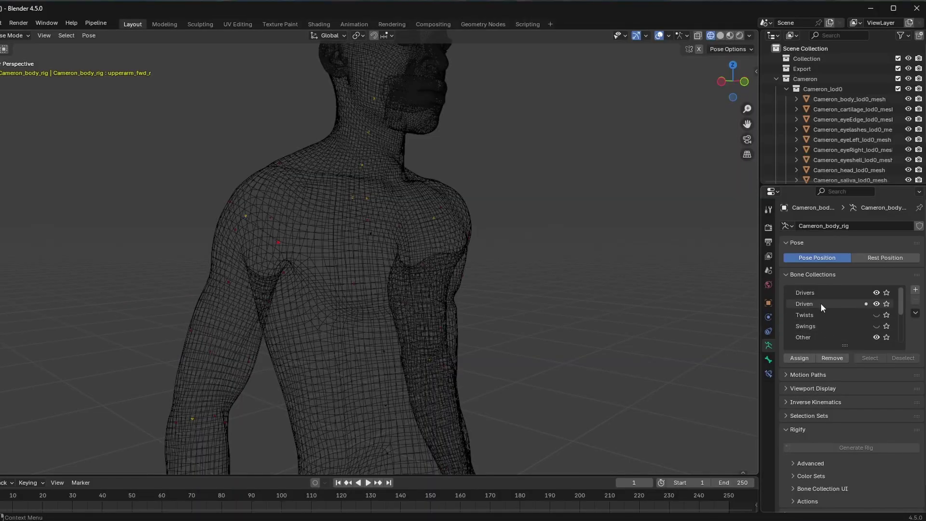
# - Show the Twists and Swings collections, then inspect upperarm_correctiveRoot_r and lowerarm_twist_02_r
pyautogui.click(876, 314)
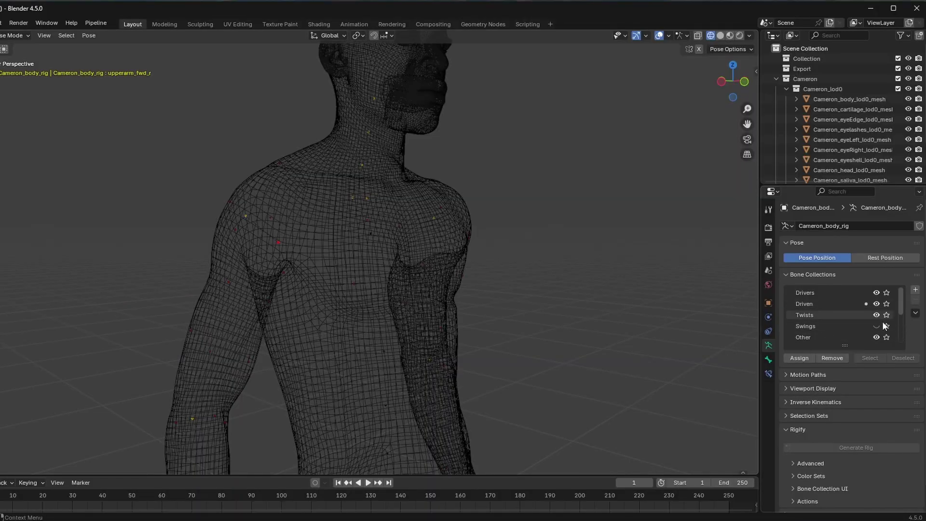
pyautogui.click(877, 326)
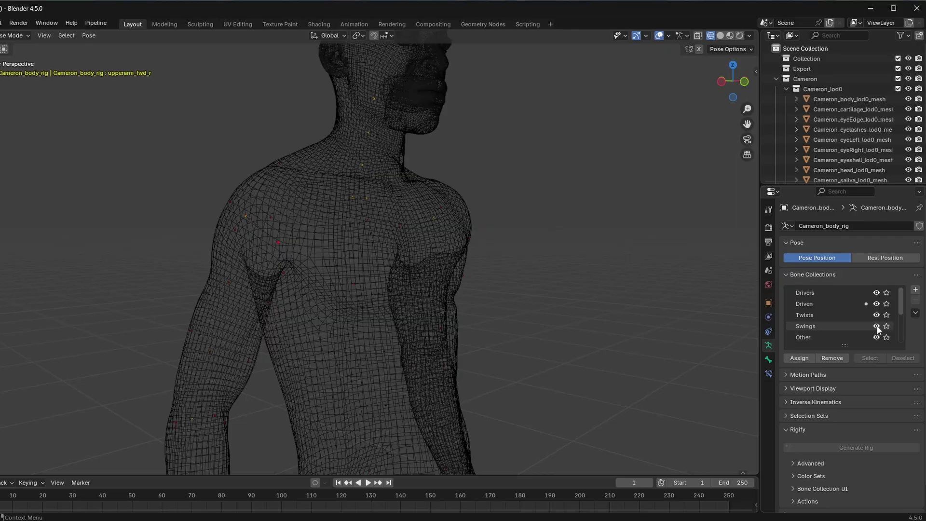
pyautogui.scroll(6, 405, 300)
pyautogui.moveTo(306, 302); pyautogui.dragTo(350, 299, button='middle')
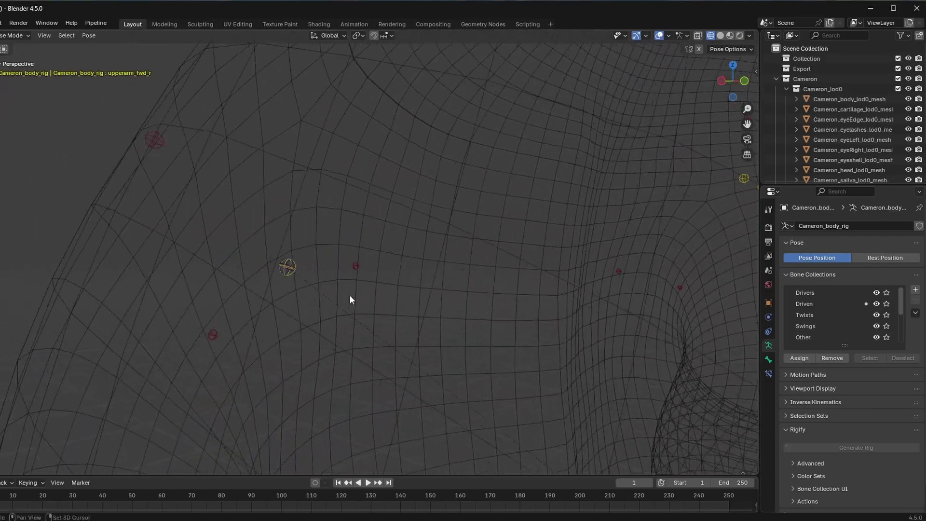
pyautogui.click(285, 265)
pyautogui.click(290, 266)
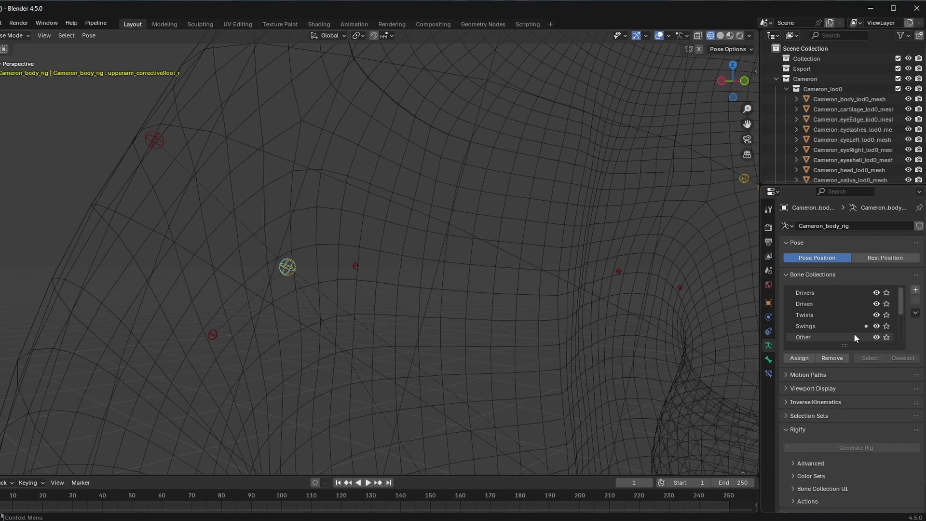
pyautogui.moveTo(588, 317); pyautogui.dragTo(372, 374, button='middle')
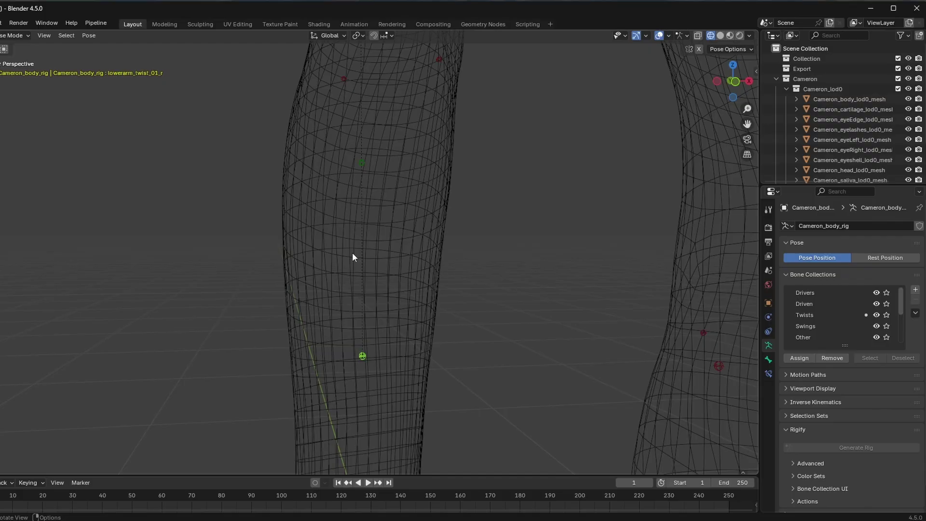
pyautogui.click(363, 163)
pyautogui.moveTo(488, 271); pyautogui.dragTo(377, 329, button='middle')
pyautogui.moveTo(512, 325); pyautogui.dragTo(324, 345, button='middle')
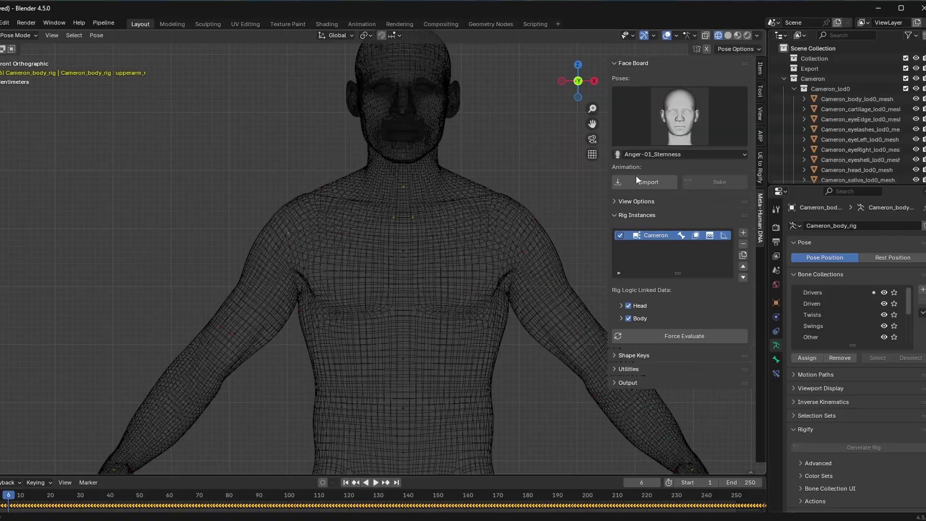
# - Import MHC_FaceROM.fbx from the recent face folder as the face animation
pyautogui.click(637, 182)
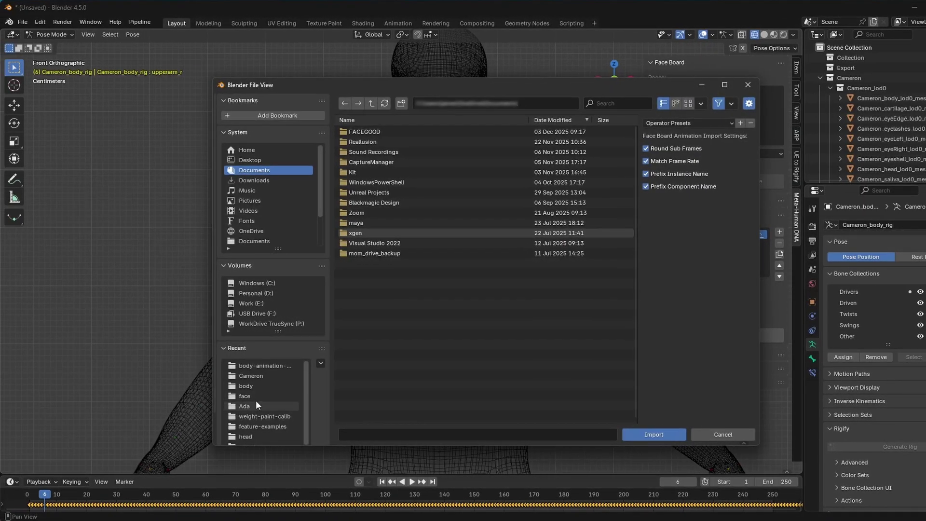
pyautogui.click(254, 398)
pyautogui.click(379, 174)
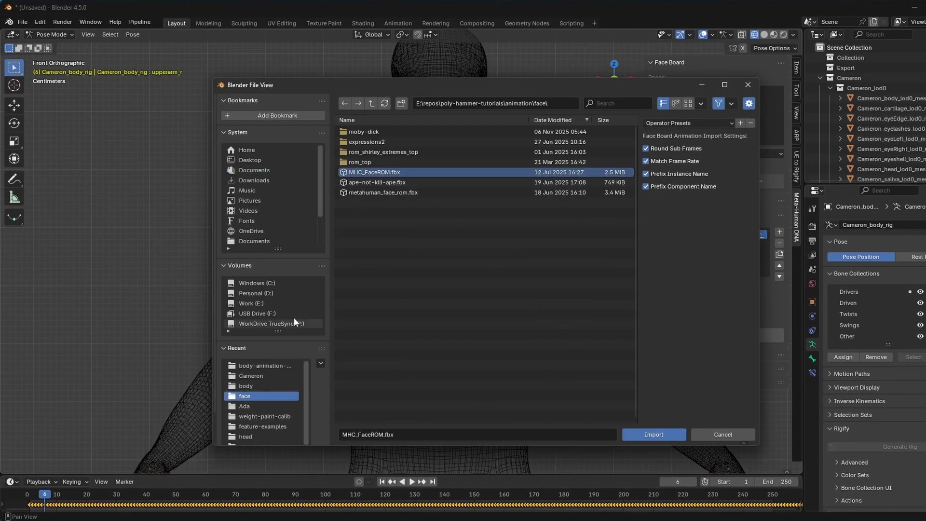
pyautogui.click(653, 435)
# - Show the Face Board controls, switch to solid shading, and play through to frame 119
pyautogui.scroll(-4, 436, 295)
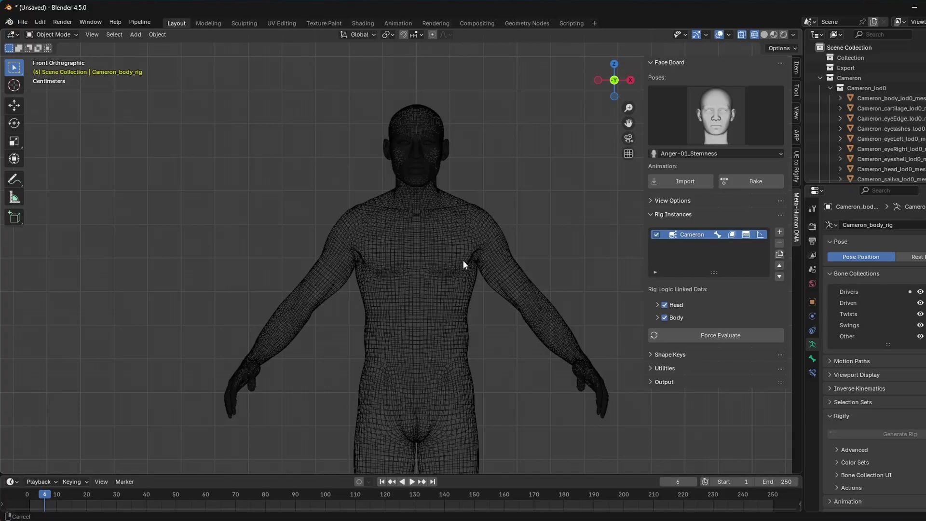
pyautogui.click(655, 207)
pyautogui.click(658, 202)
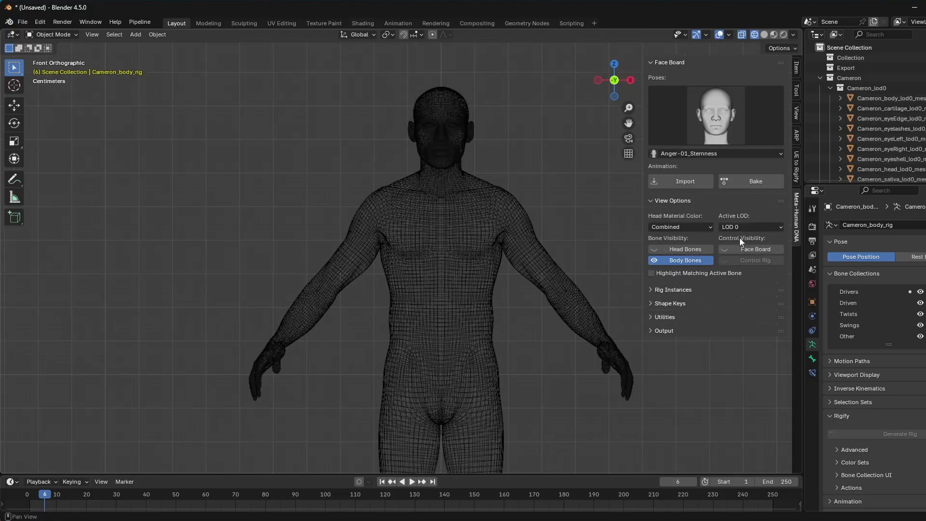
pyautogui.click(740, 249)
pyautogui.moveTo(448, 203); pyautogui.dragTo(480, 203, button='middle')
pyautogui.hotkey('shift', 'z')
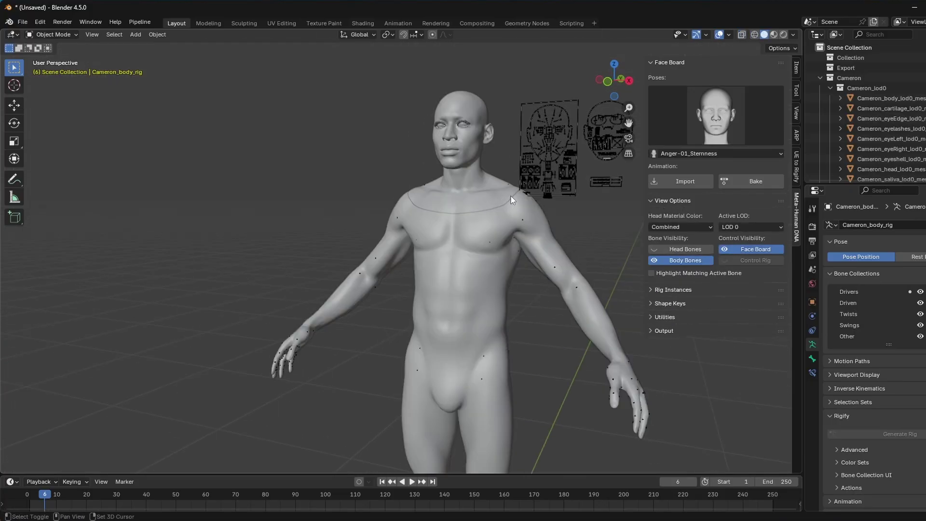
pyautogui.scroll(3, 510, 196)
pyautogui.scroll(2, 459, 256)
pyautogui.press('space')
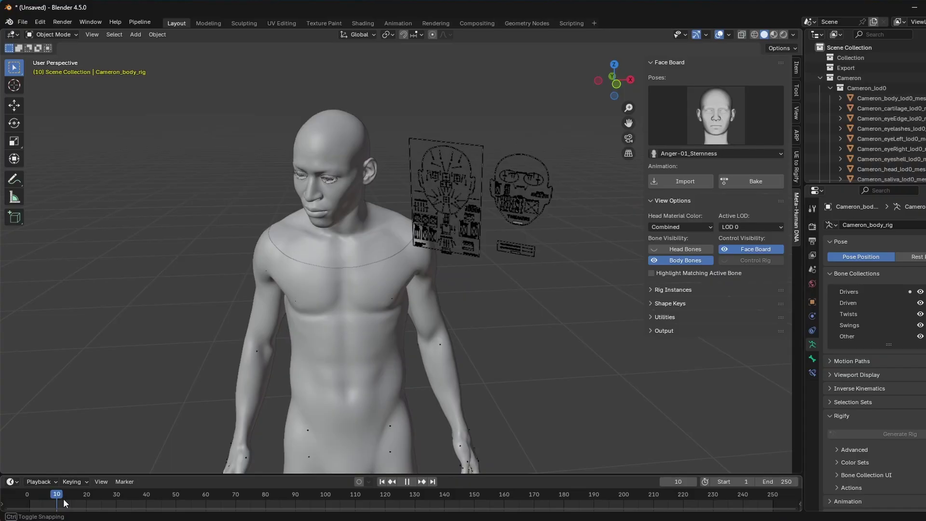
pyautogui.moveTo(138, 488); pyautogui.dragTo(503, 490)
# - Reset the playhead to frame 1 and replay the combined face and body animation
pyautogui.press('space')
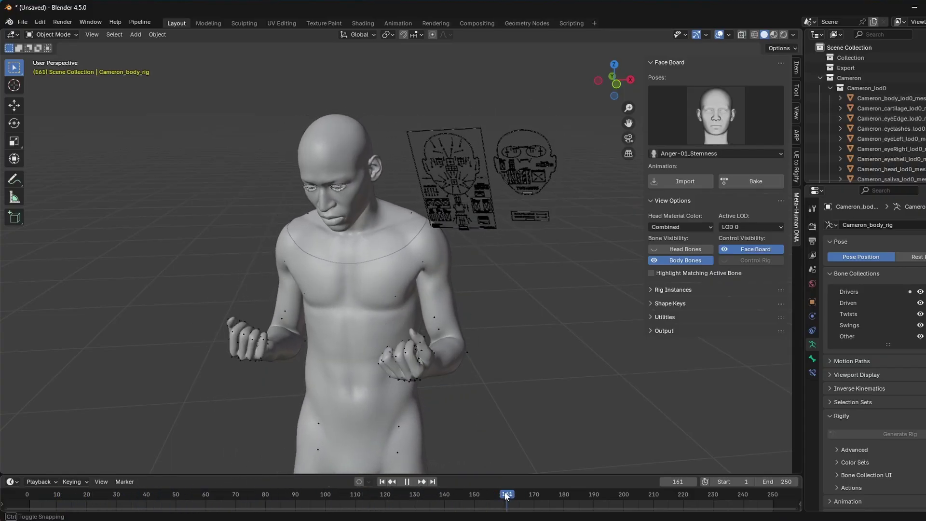
pyautogui.scroll(5, 494, 193)
pyautogui.scroll(-5, 501, 193)
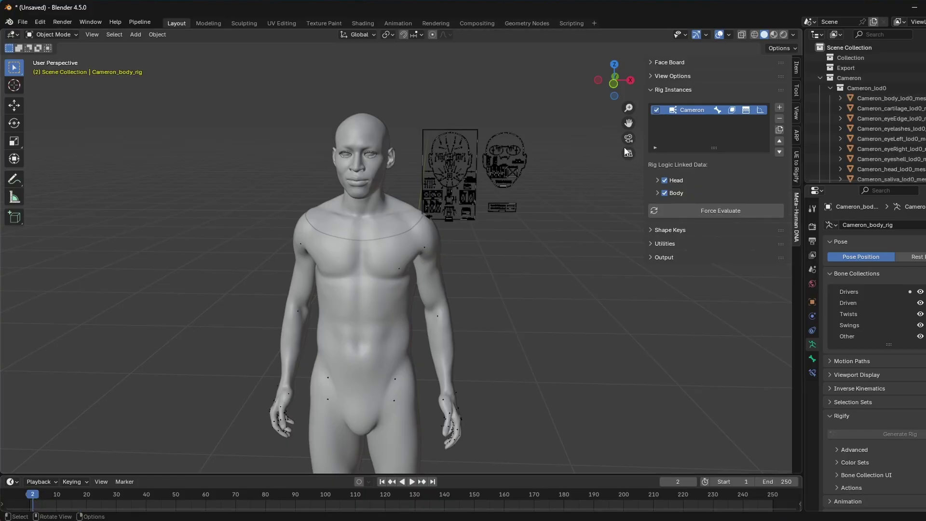
pyautogui.moveTo(643, 123); pyautogui.dragTo(636, 123)
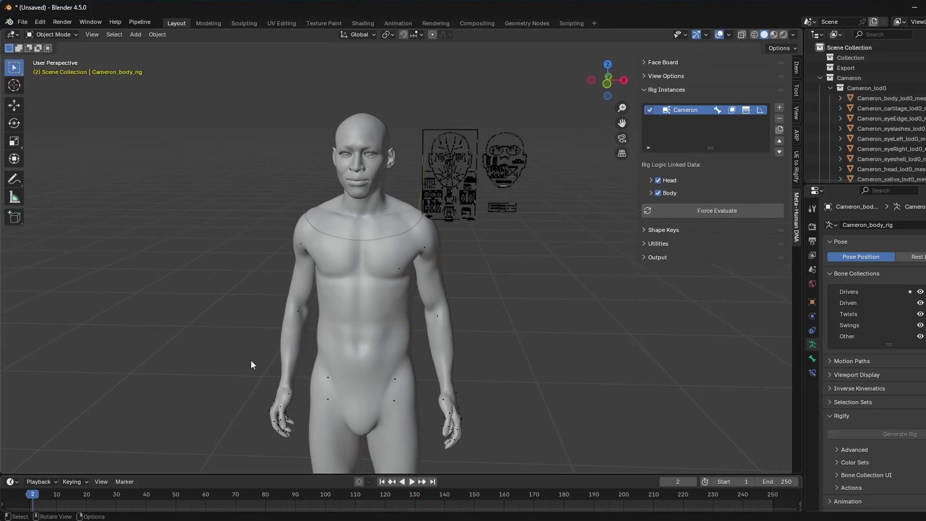
pyautogui.moveTo(356, 244)
pyautogui.mouseDown(button='middle')
pyautogui.moveTo(366, 241)
pyautogui.moveTo(357, 227)
pyautogui.mouseUp(button='middle')
pyautogui.moveTo(33, 495); pyautogui.dragTo(29, 495)
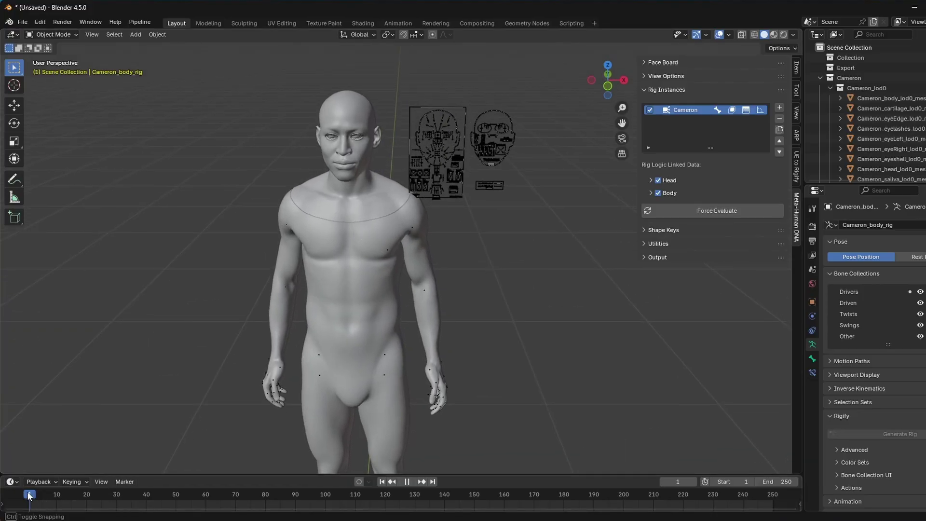
pyautogui.press('space')
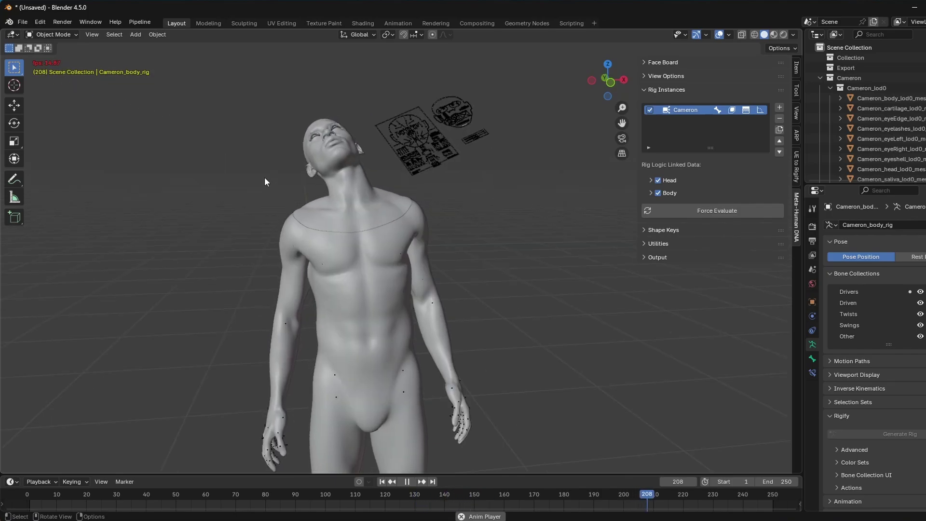
# - Maximize the 3D viewport with Ctrl+Space and bring the rig sidebar back
pyautogui.press('n')
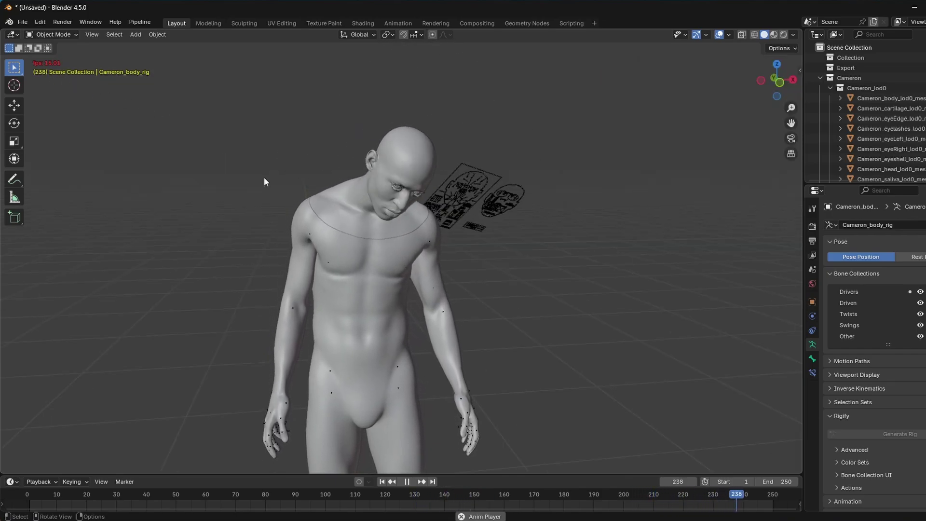
pyautogui.hotkey('ctrl', 'space')
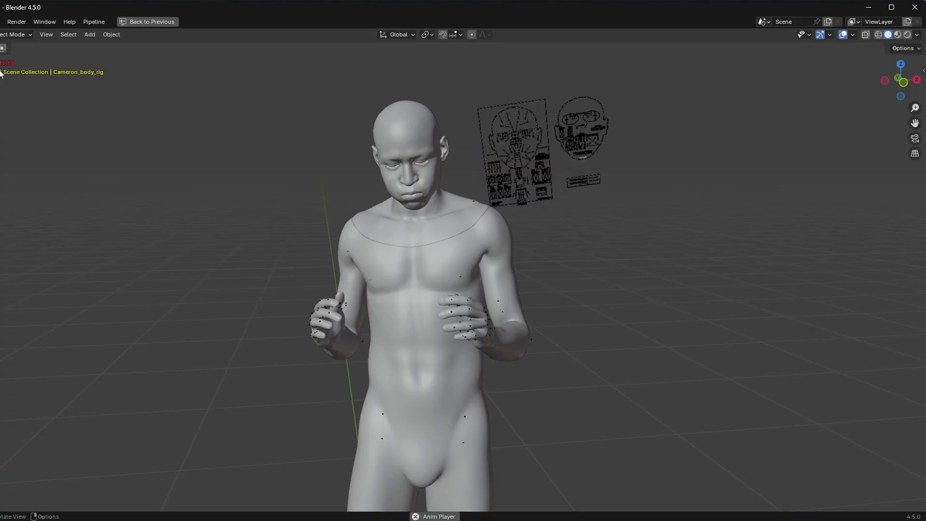
pyautogui.press('n')
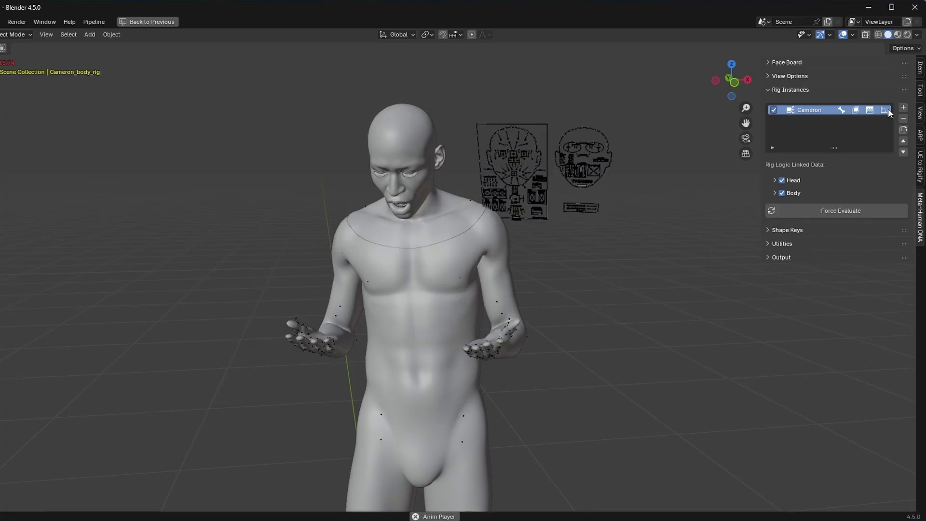
# - Toggle a Cameron rig instance option, then switch Head rig logic off and back on
pyautogui.click(887, 109)
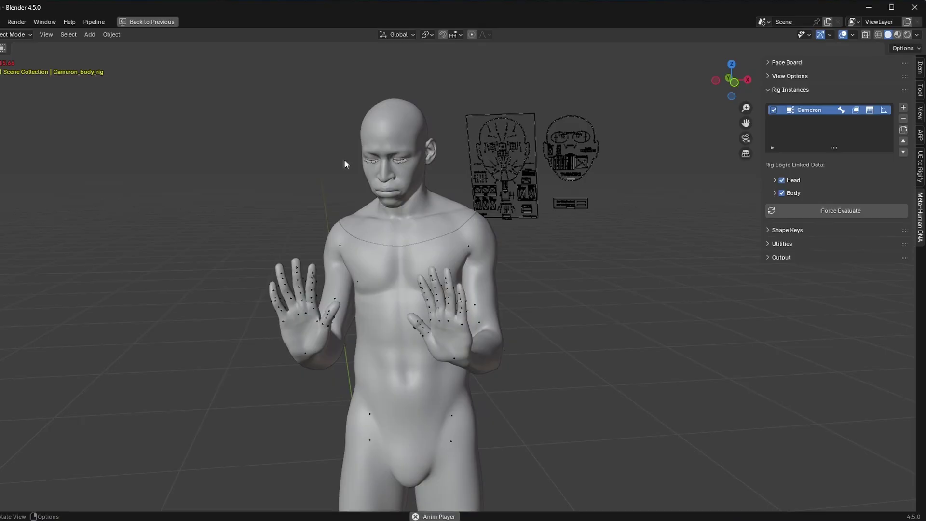
pyautogui.click(782, 180)
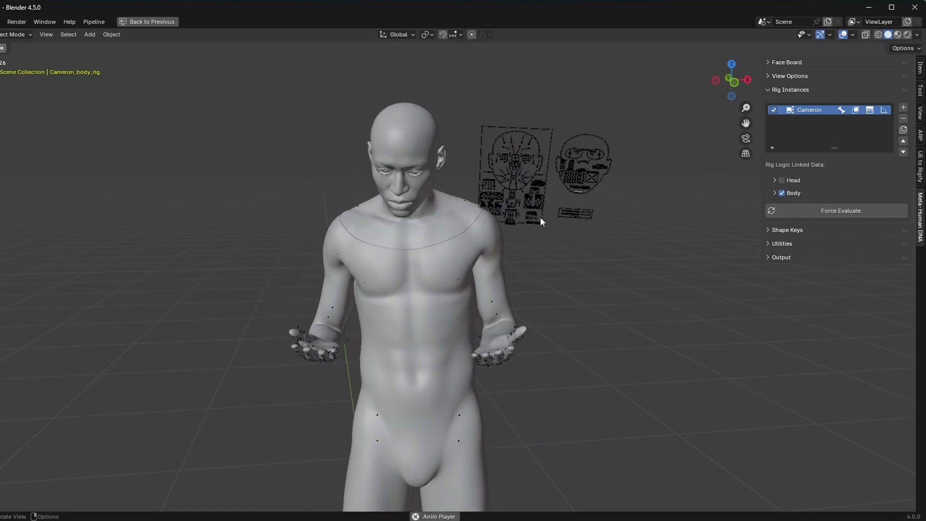
pyautogui.click(775, 193)
pyautogui.click(775, 193)
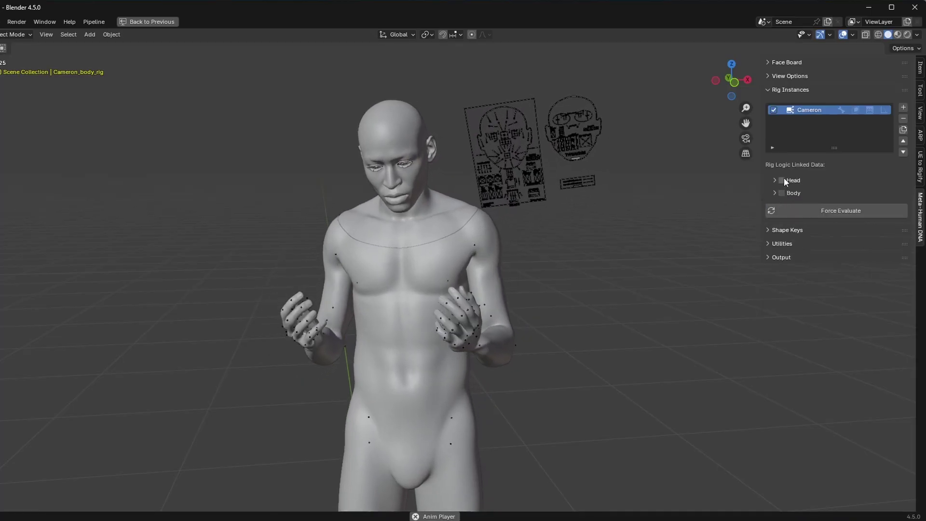
pyautogui.click(781, 180)
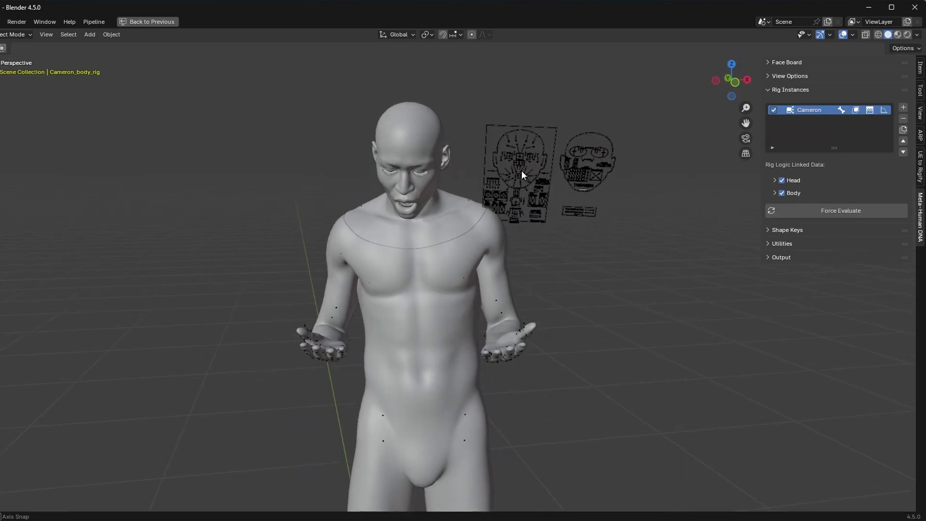
# - Switch to Material Preview shading and play the animation while orbiting closer
pyautogui.press('z')
pyautogui.click(505, 240)
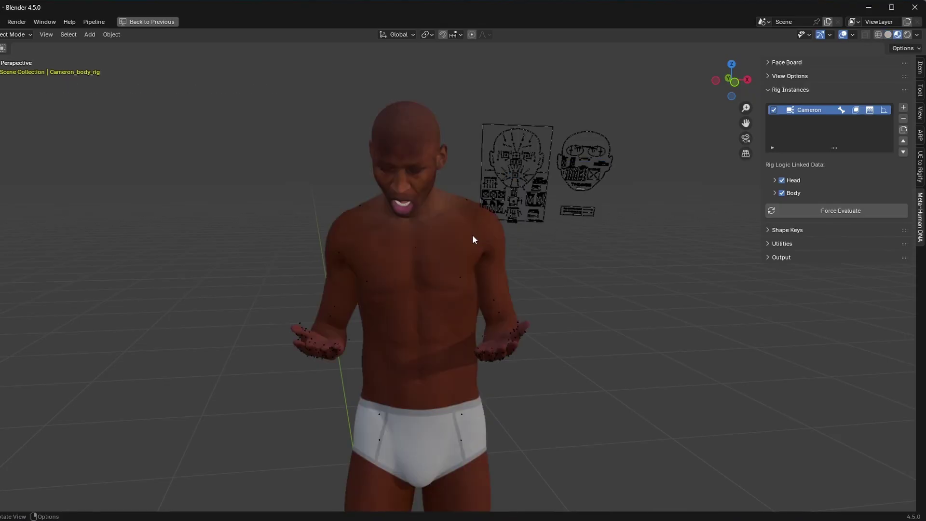
pyautogui.press('space')
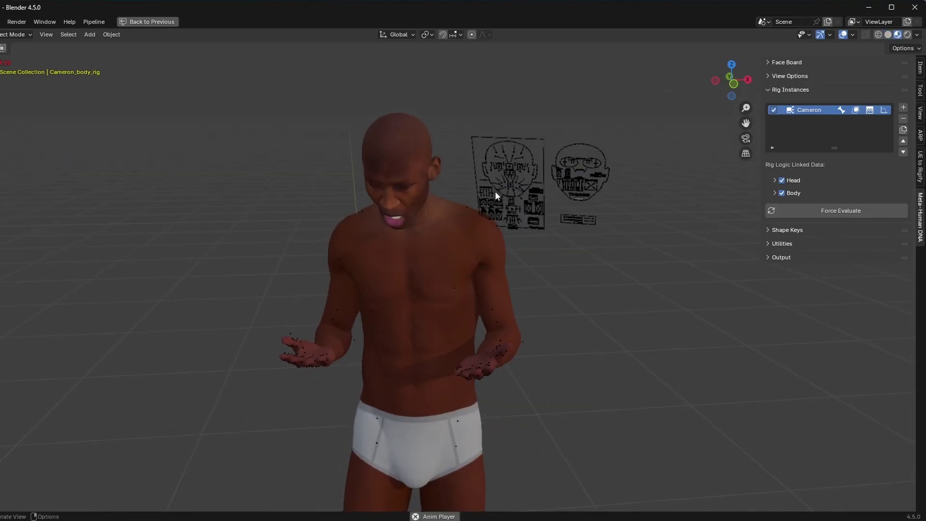
pyautogui.moveTo(534, 190); pyautogui.dragTo(513, 225, button='middle')
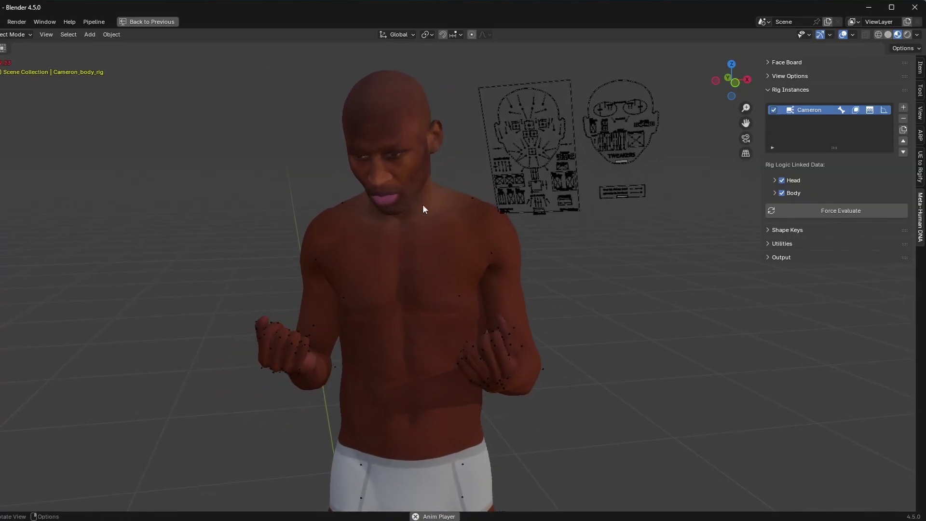
pyautogui.press('space')
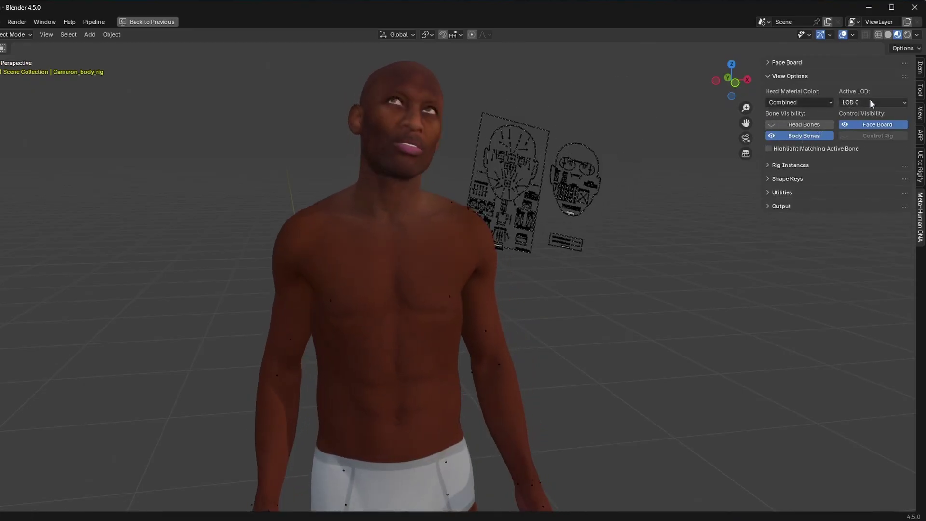
# - Display the head material as Masks, then return the viewport to Solid shading
pyautogui.click(811, 101)
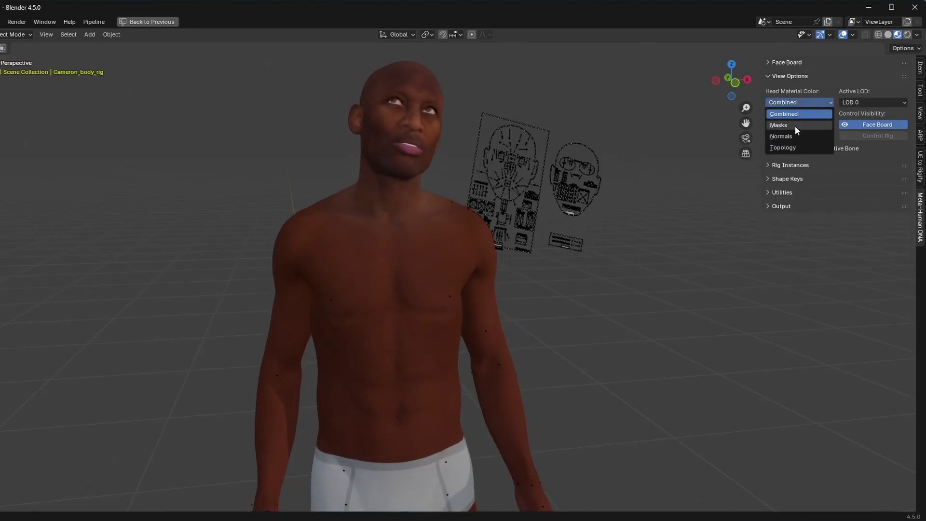
pyautogui.click(794, 125)
pyautogui.keyDown('ctrl'); pyautogui.click(789, 165); pyautogui.keyUp('ctrl')
pyautogui.press('space')
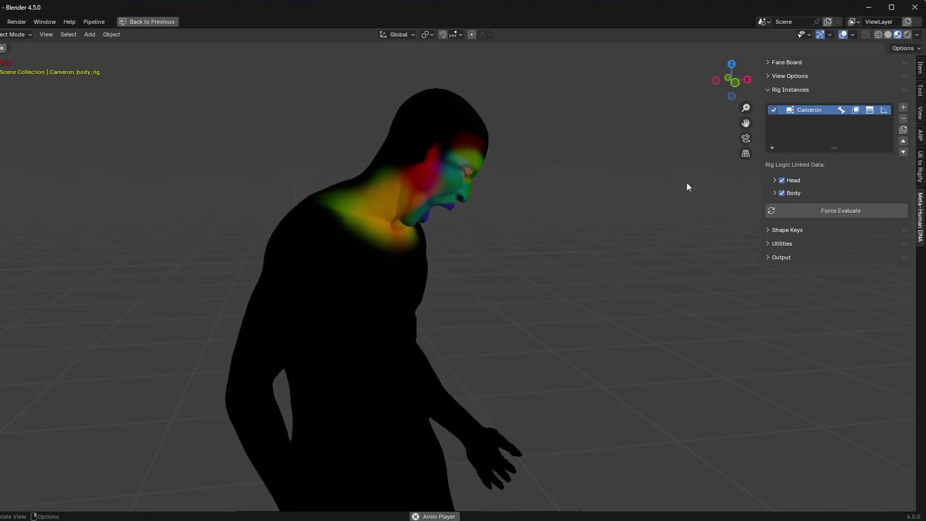
pyautogui.click(869, 109)
pyautogui.moveTo(737, 226); pyautogui.dragTo(305, 216, button='middle')
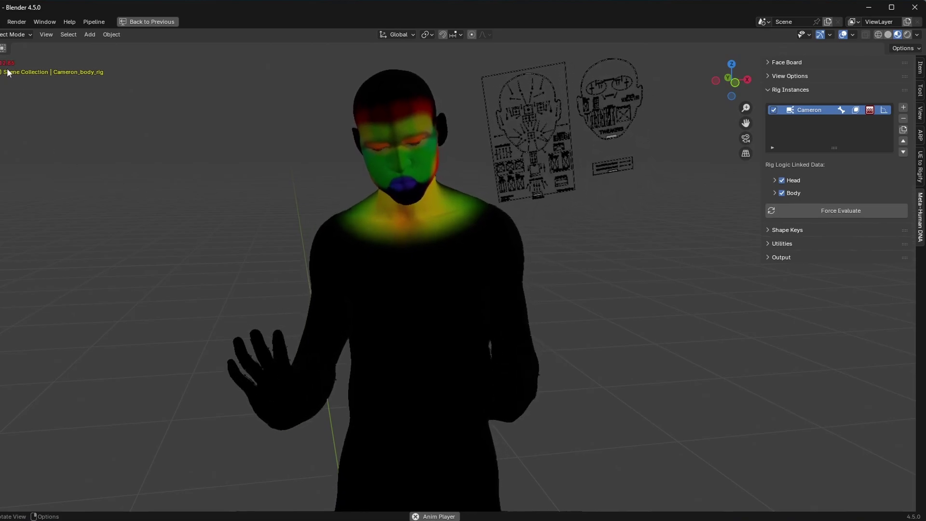
pyautogui.press('z')
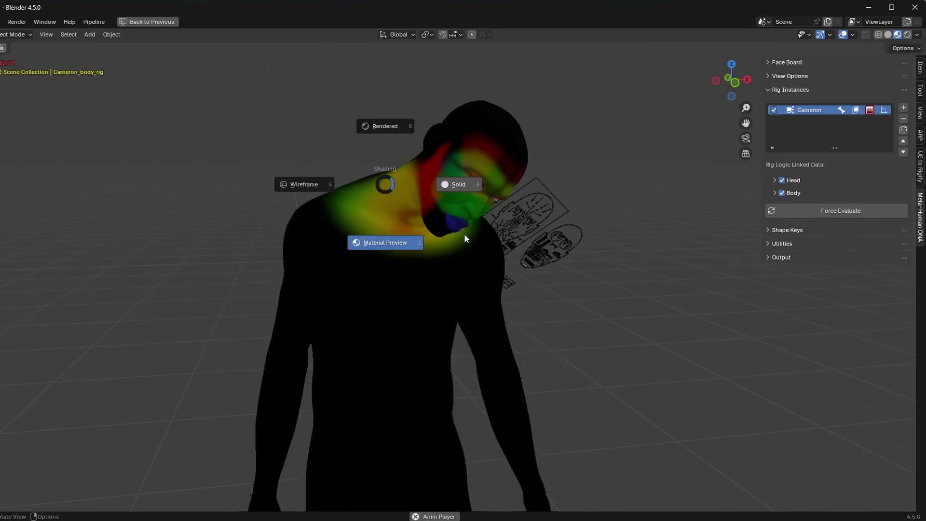
pyautogui.click(464, 233)
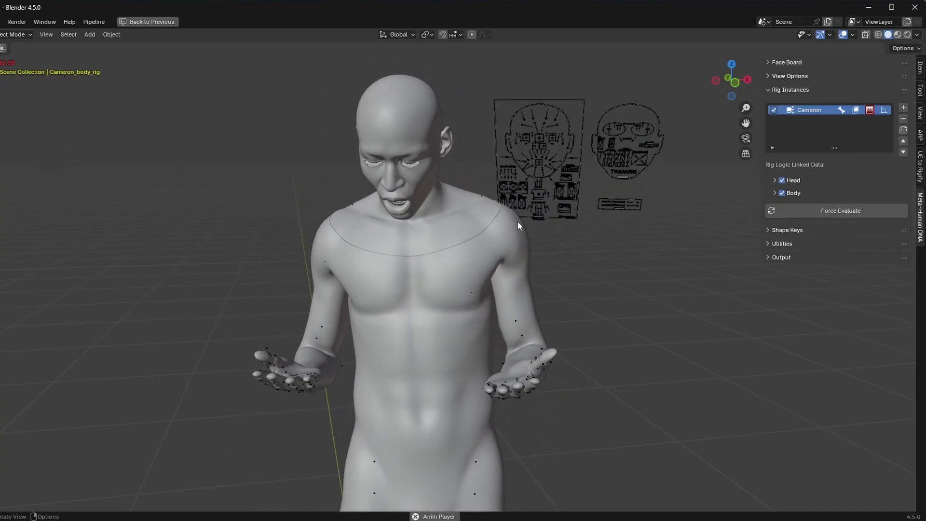
# - Import shape keys such as eye_lookUp_L onto head_lod0_mesh and widen the sidebar to read them
pyautogui.press('space')
pyautogui.click(771, 90)
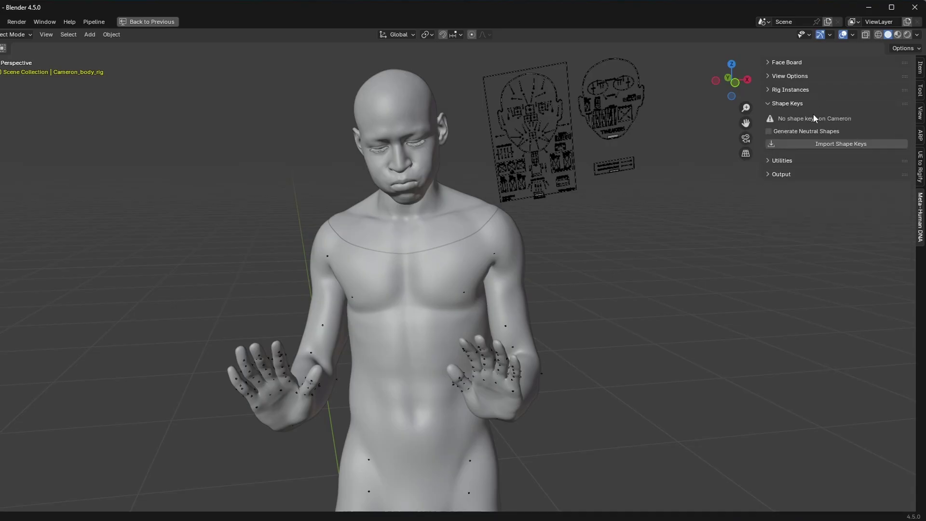
pyautogui.click(802, 142)
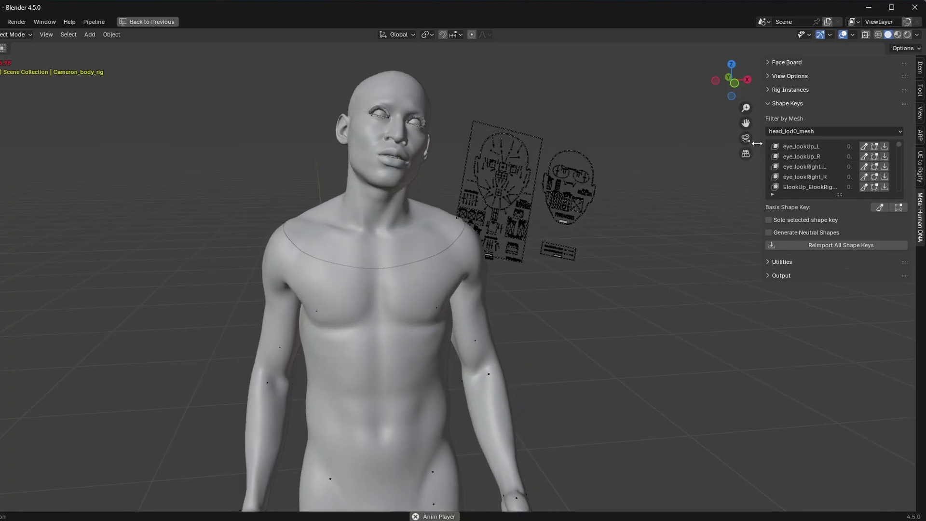
pyautogui.moveTo(760, 144); pyautogui.dragTo(738, 146)
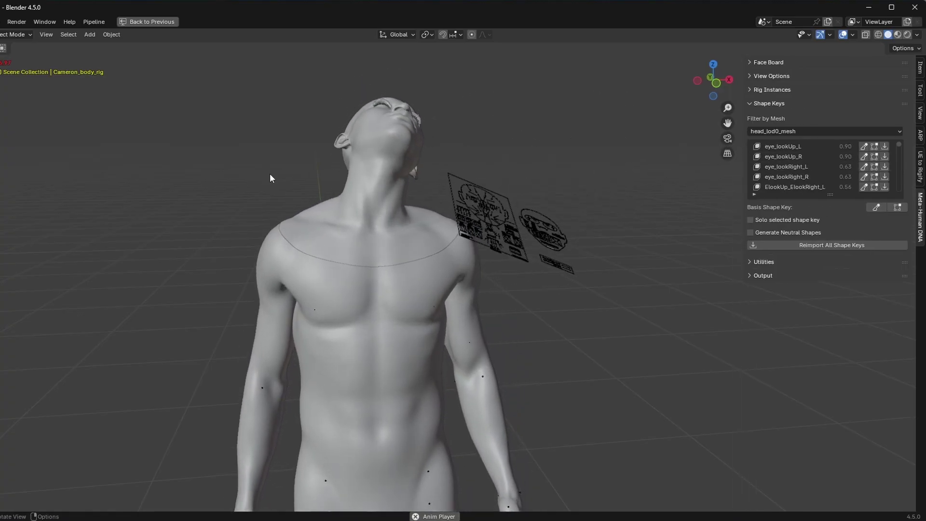
pyautogui.keyDown('ctrl'); pyautogui.click(771, 90); pyautogui.keyUp('ctrl')
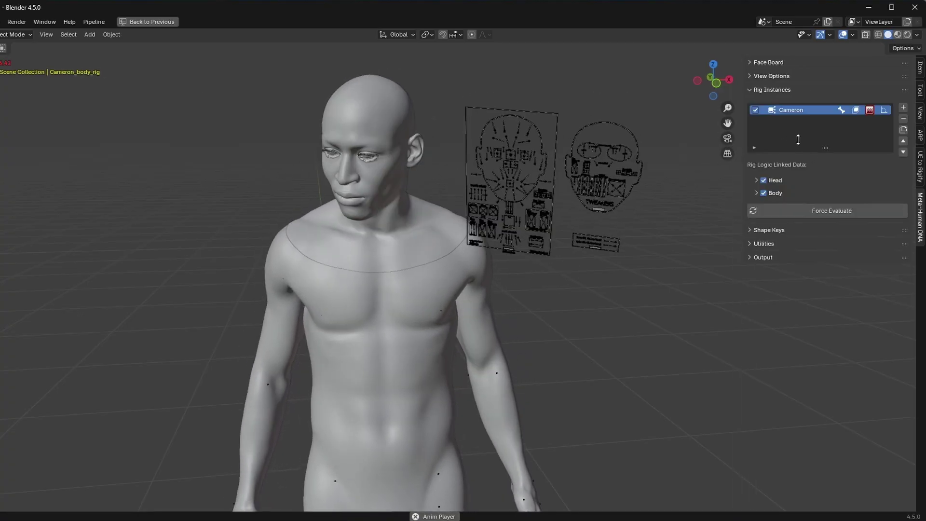
# - Enable another Cameron rig option and frame the full body in front orthographic view
pyautogui.click(856, 111)
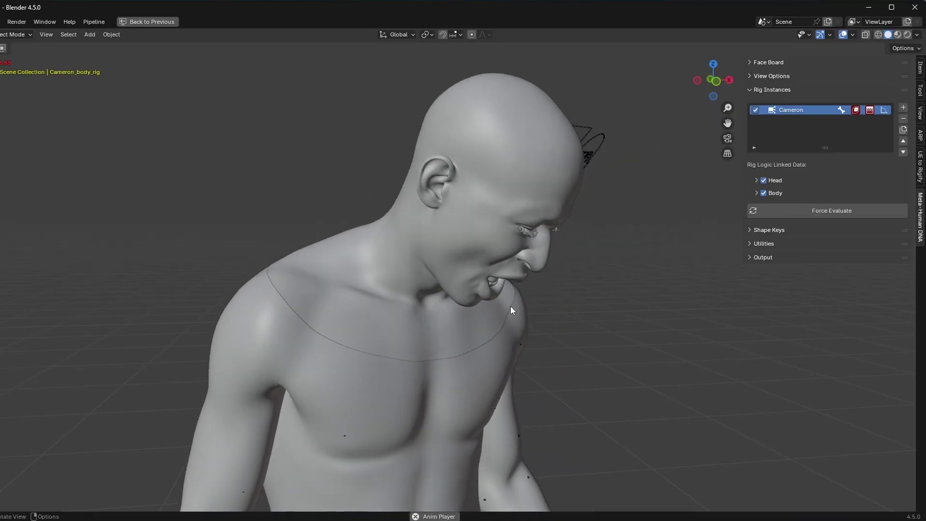
pyautogui.moveTo(451, 298); pyautogui.dragTo(432, 279, button='middle')
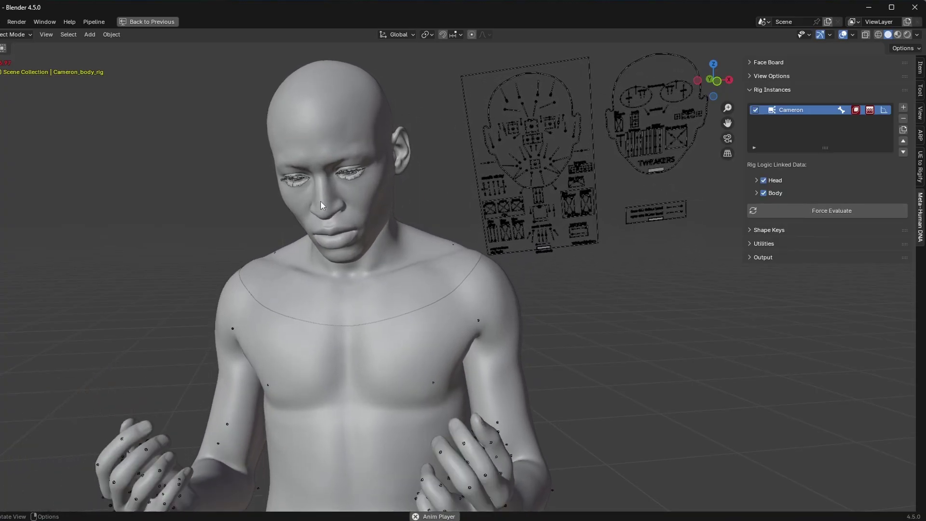
pyautogui.press('KP_1')
pyautogui.keyDown('shift'); pyautogui.moveTo(594, 210); pyautogui.dragTo(585, 211, button='middle'); pyautogui.keyUp('shift')
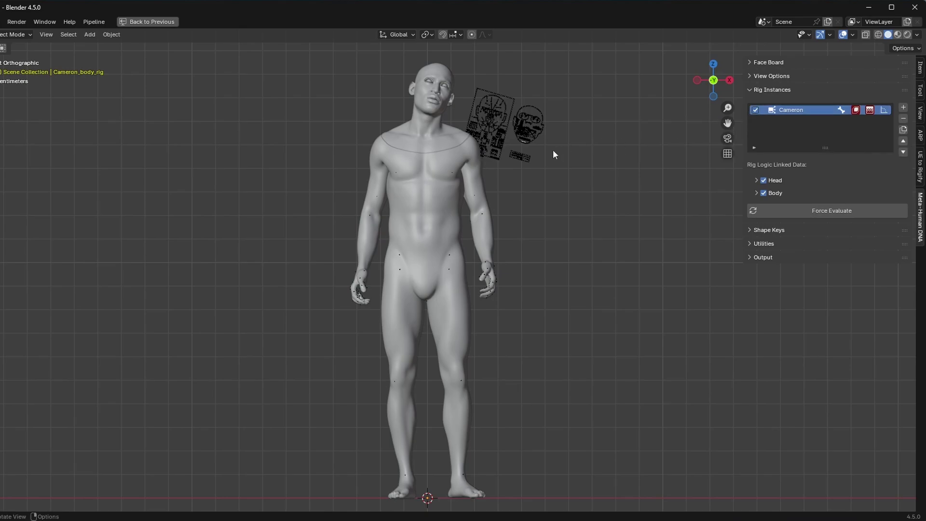
pyautogui.keyDown('shift'); pyautogui.moveTo(589, 239); pyautogui.dragTo(599, 218, button='middle'); pyautogui.keyUp('shift')
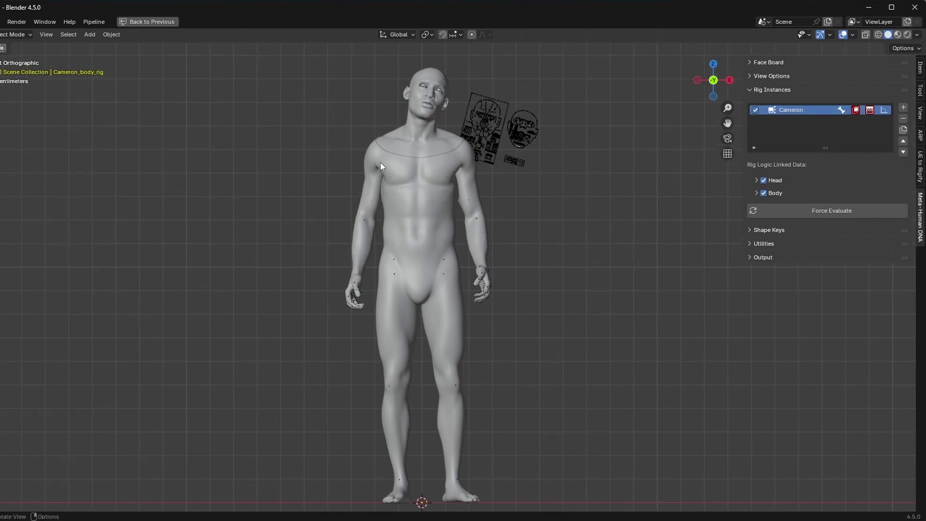
pyautogui.moveTo(468, 254); pyautogui.dragTo(420, 212, button='middle')
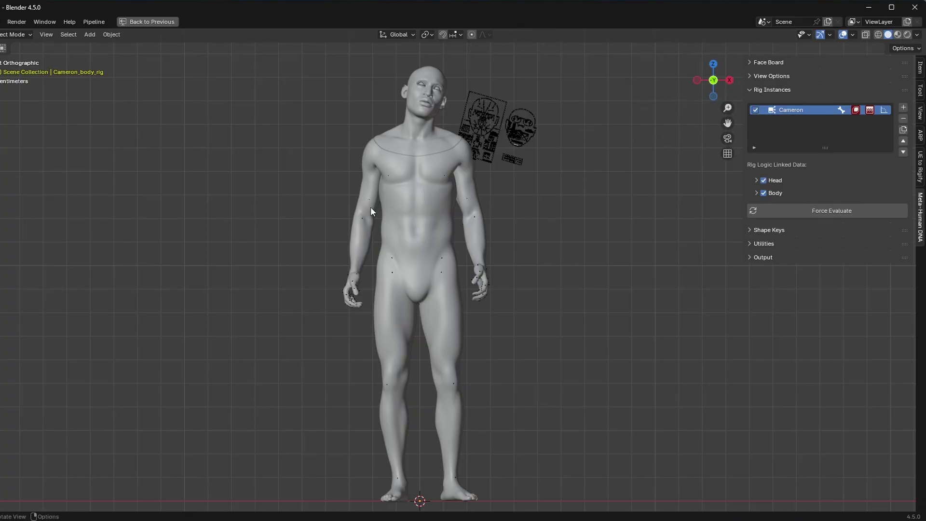
pyautogui.moveTo(474, 300); pyautogui.dragTo(503, 280, button='middle')
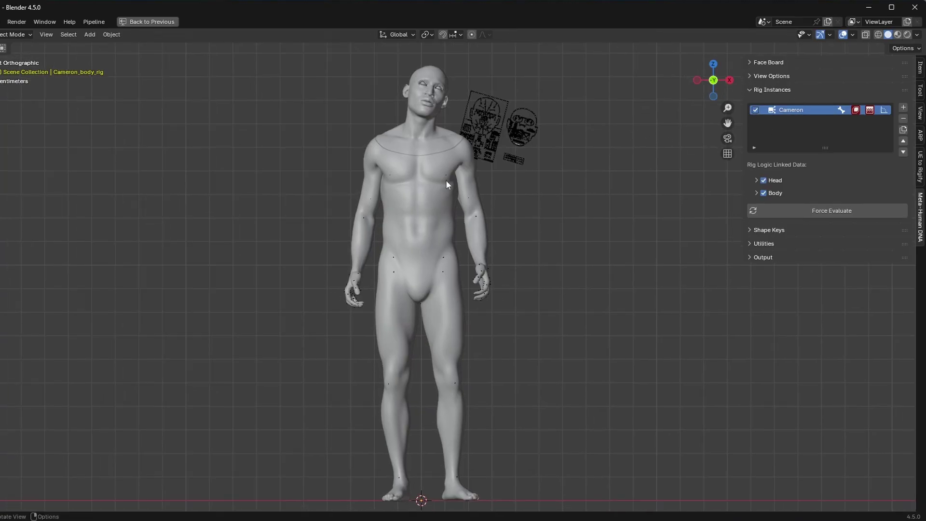
pyautogui.moveTo(675, 183); pyautogui.dragTo(524, 194, button='middle')
# - Play the animation with the sidebar hidden, then stop to return Cameron to rest pose
pyautogui.press('space')
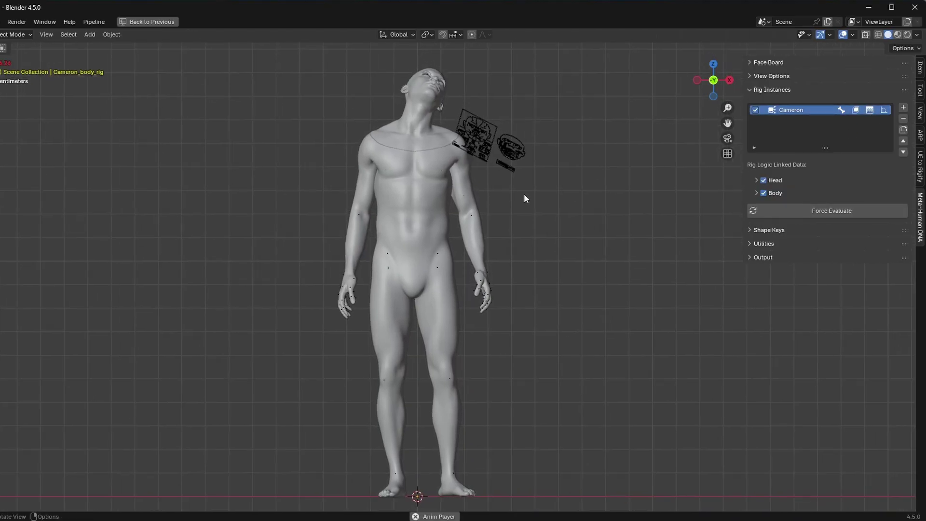
pyautogui.press('n')
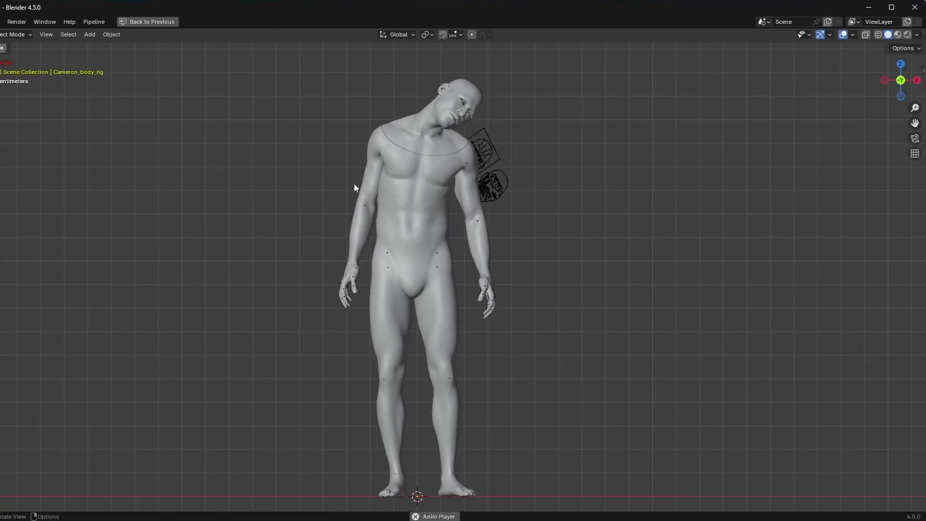
pyautogui.press('Escape')
# - Bake the Face Board animation to keyframes named ROM for frames 1–250
pyautogui.press('n')
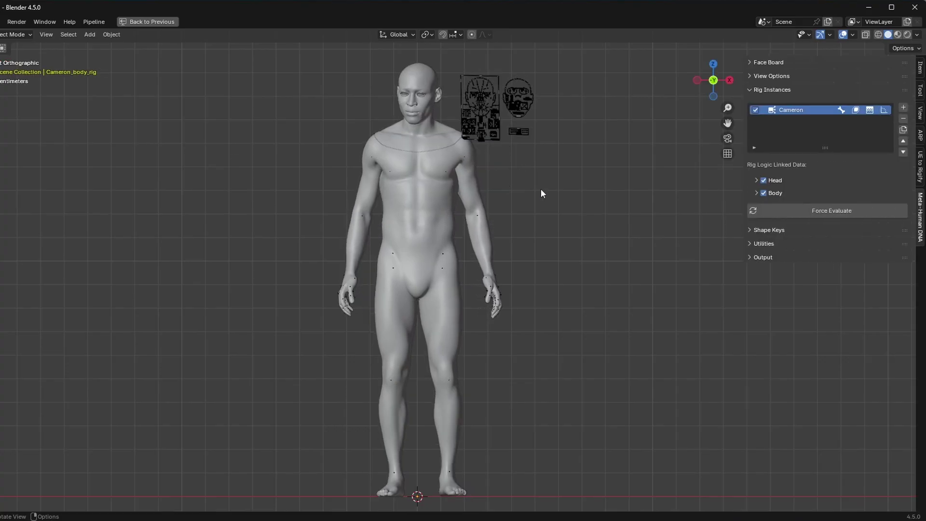
pyautogui.click(771, 90)
pyautogui.click(750, 63)
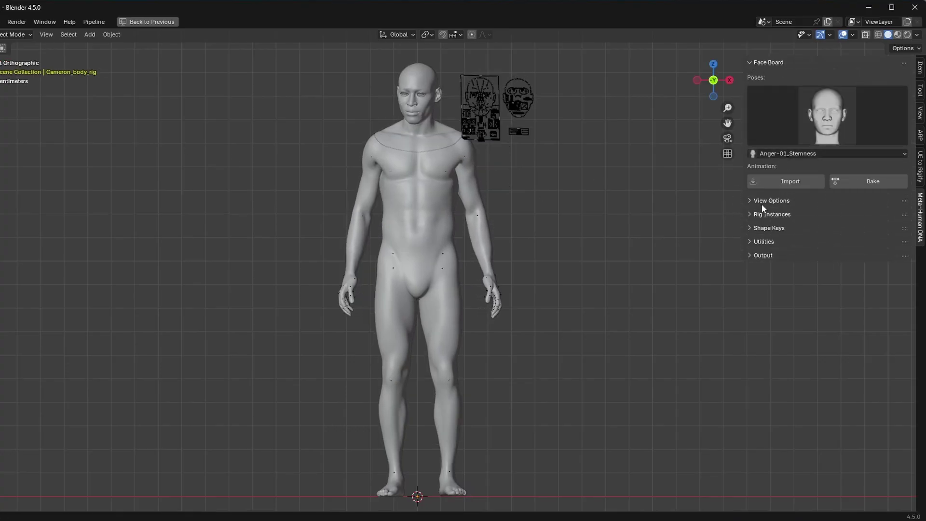
pyautogui.click(853, 180)
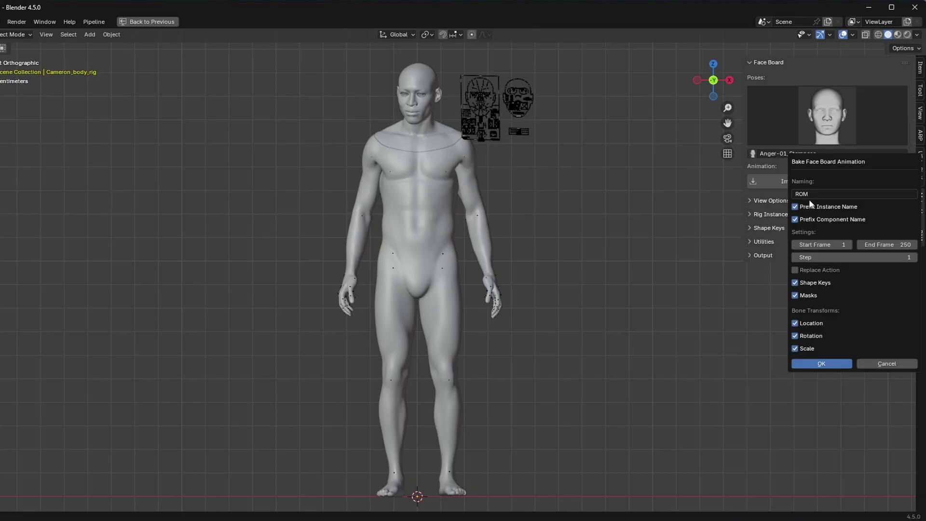
pyautogui.click(833, 362)
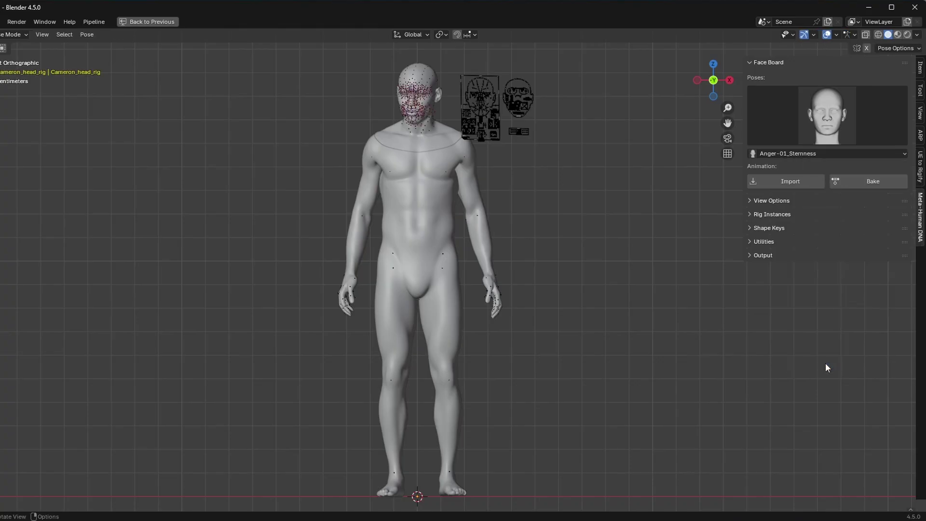
# - Recentre the view and confirm Head is now unlinked in Rig Logic Linked Data
pyautogui.scroll(-3, 594, 299)
pyautogui.keyDown('shift'); pyautogui.moveTo(460, 230); pyautogui.dragTo(524, 207, button='middle'); pyautogui.keyUp('shift')
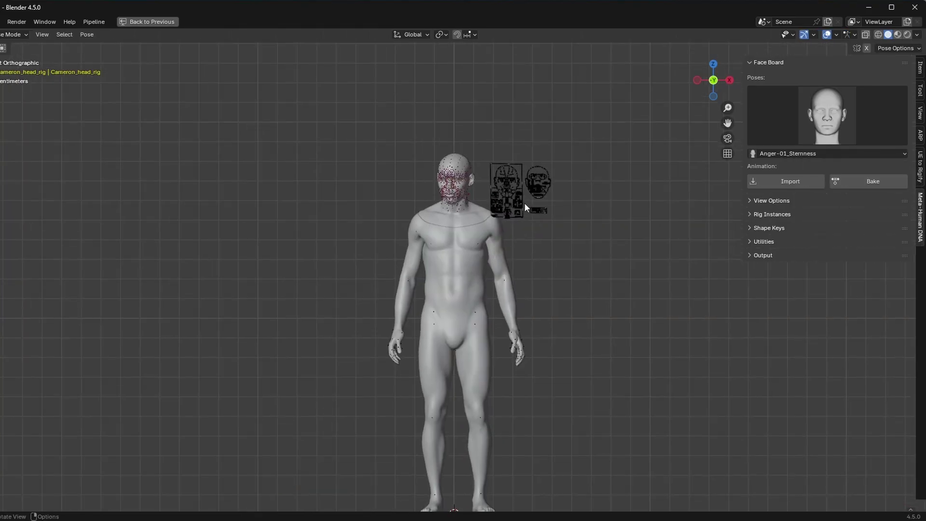
pyautogui.scroll(5, 524, 207)
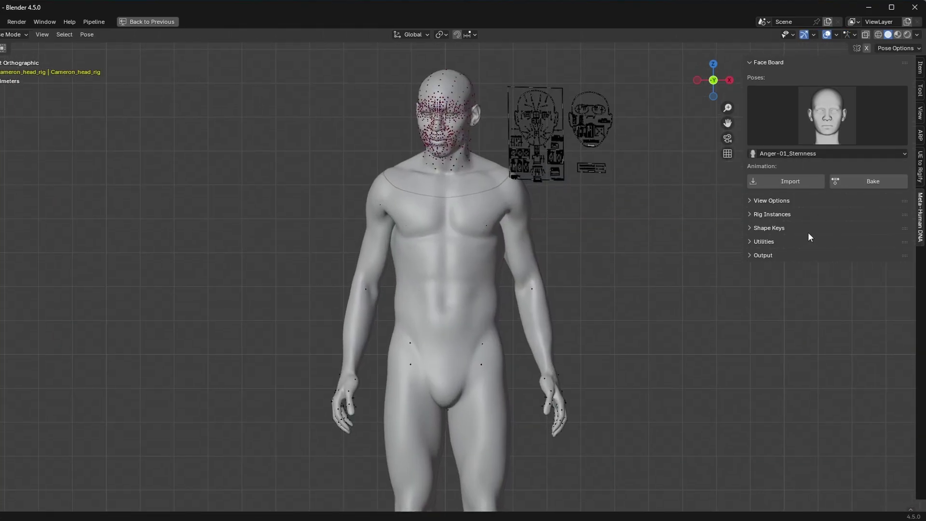
pyautogui.click(801, 214)
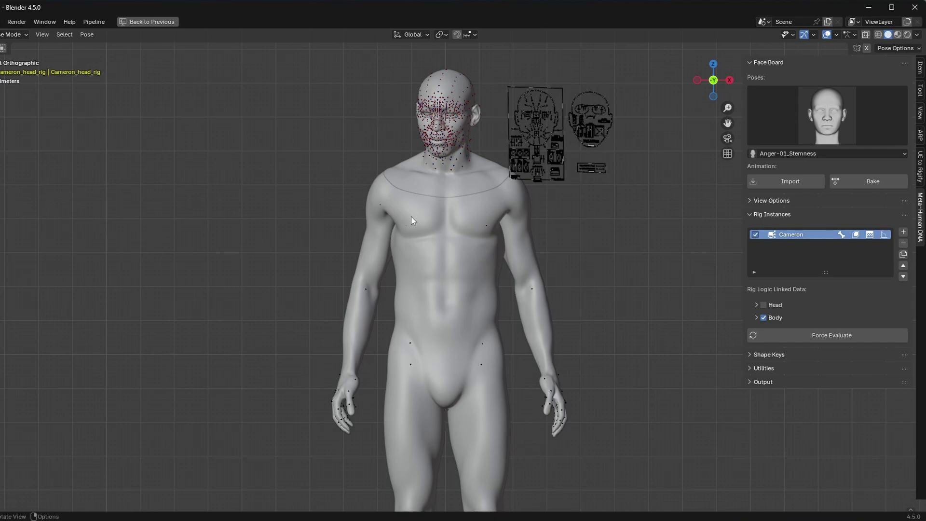
pyautogui.keyDown('shift'); pyautogui.moveTo(508, 210); pyautogui.dragTo(491, 193, button='middle'); pyautogui.keyUp('shift')
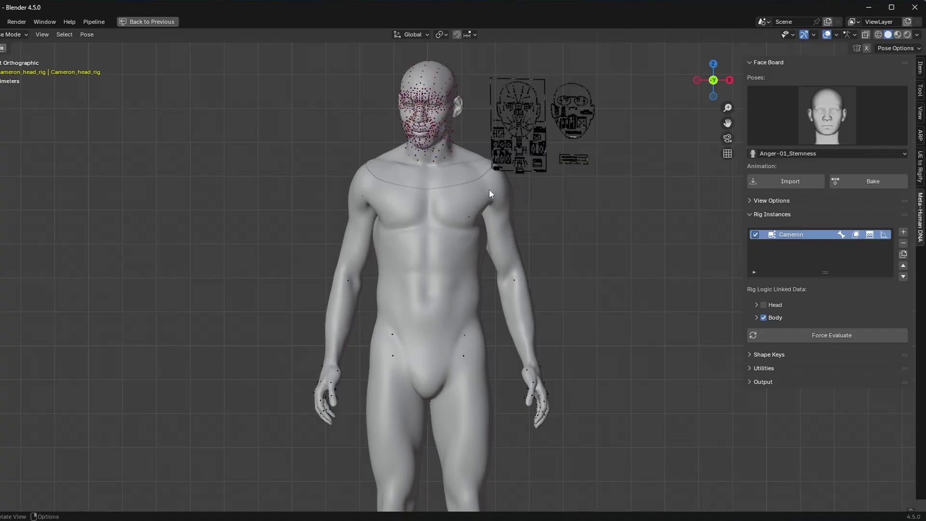
# - Bake the Body animation to ROM keyframes for frames 1–250 and recheck the Rig Instances links
pyautogui.click(759, 213)
pyautogui.click(764, 244)
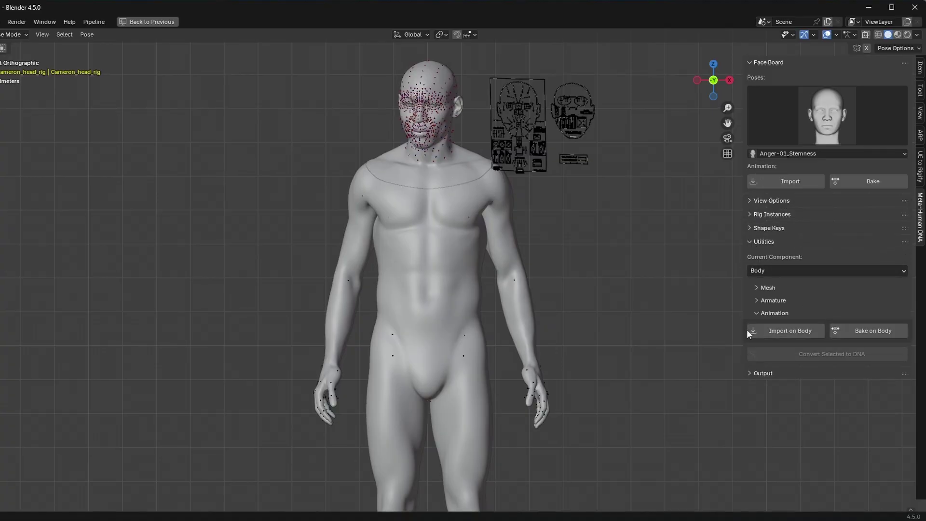
pyautogui.click(878, 333)
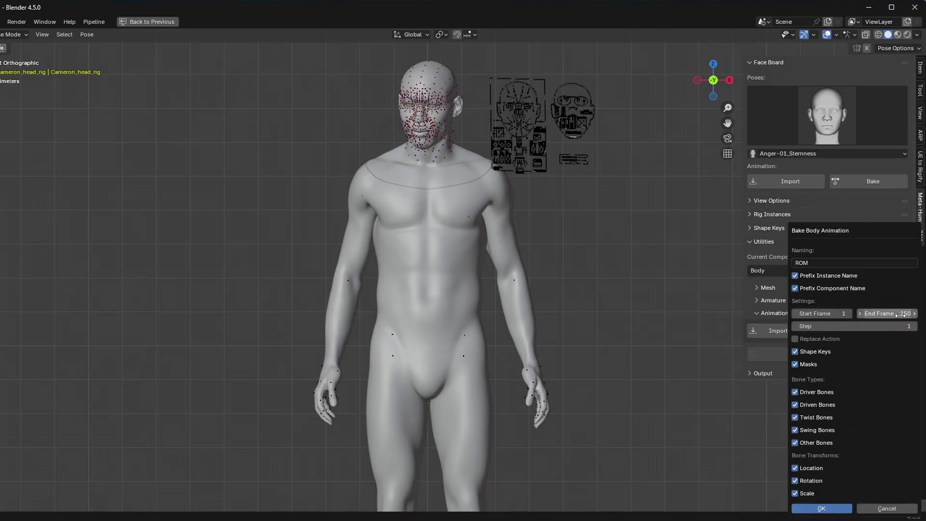
pyautogui.click(841, 509)
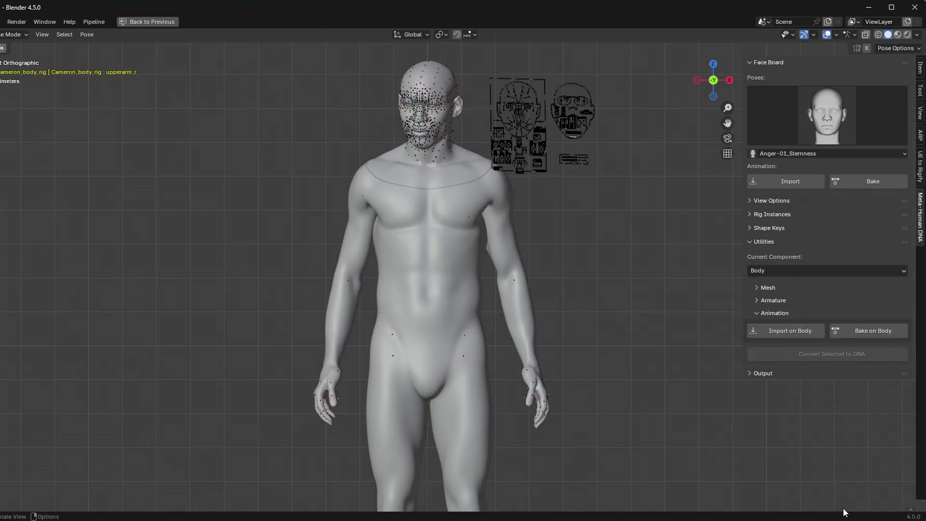
pyautogui.click(774, 242)
pyautogui.click(769, 217)
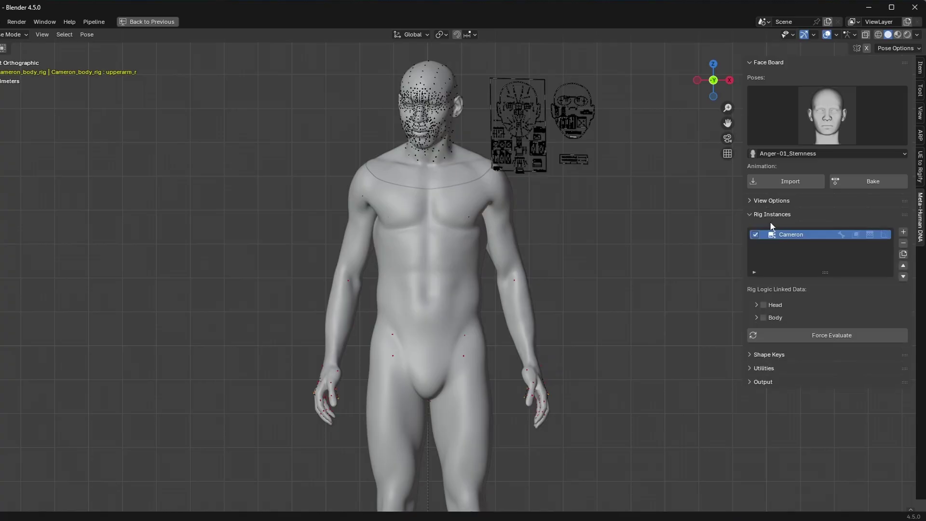
# - Enable Cameron's rig instance, collapse the Rig Instances and Face Board sections, and hide the sidebar
pyautogui.click(755, 234)
pyautogui.moveTo(601, 201); pyautogui.dragTo(542, 210, button='middle')
pyautogui.click(749, 214)
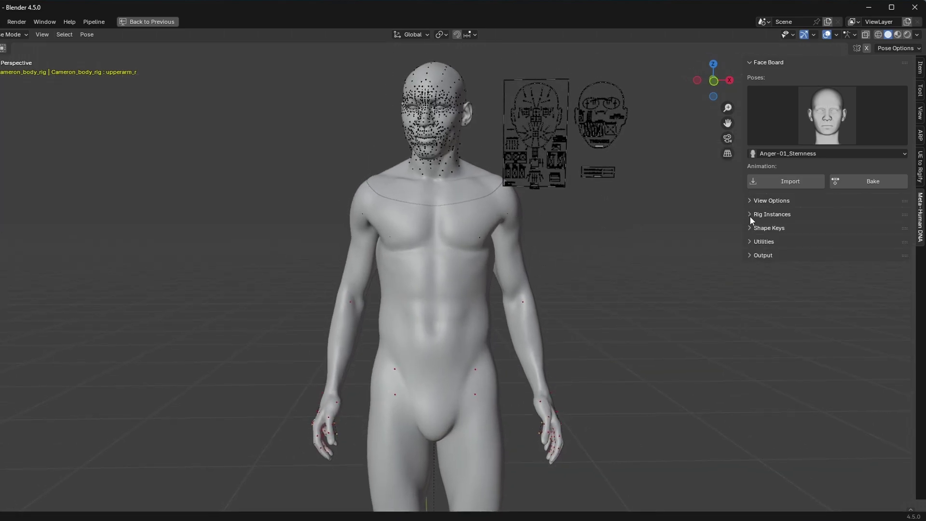
pyautogui.moveTo(750, 215); pyautogui.dragTo(527, 215, button='middle')
pyautogui.click(749, 62)
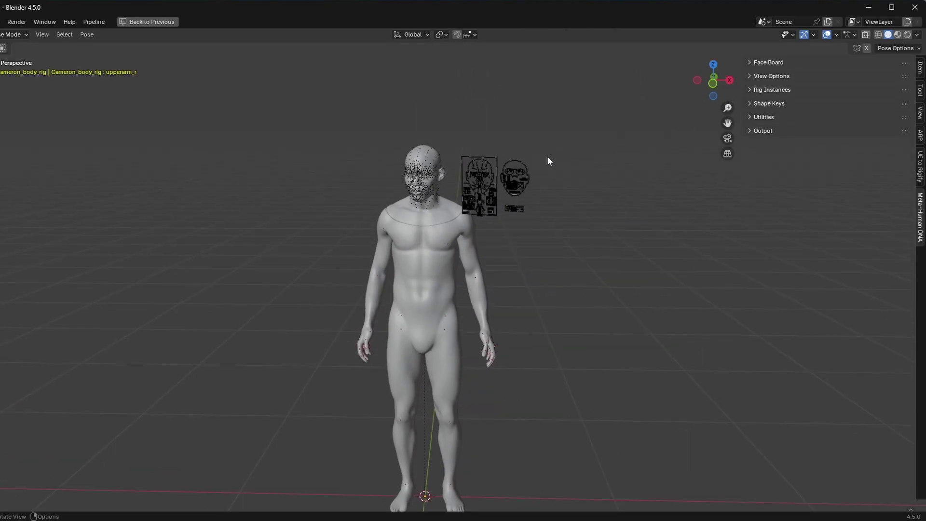
pyautogui.press('n')
pyautogui.scroll(3, 516, 183)
# - Play Cameron's baked face and body animation in Material Preview shading
pyautogui.moveTo(516, 188); pyautogui.dragTo(522, 219, button='middle')
pyautogui.press('space')
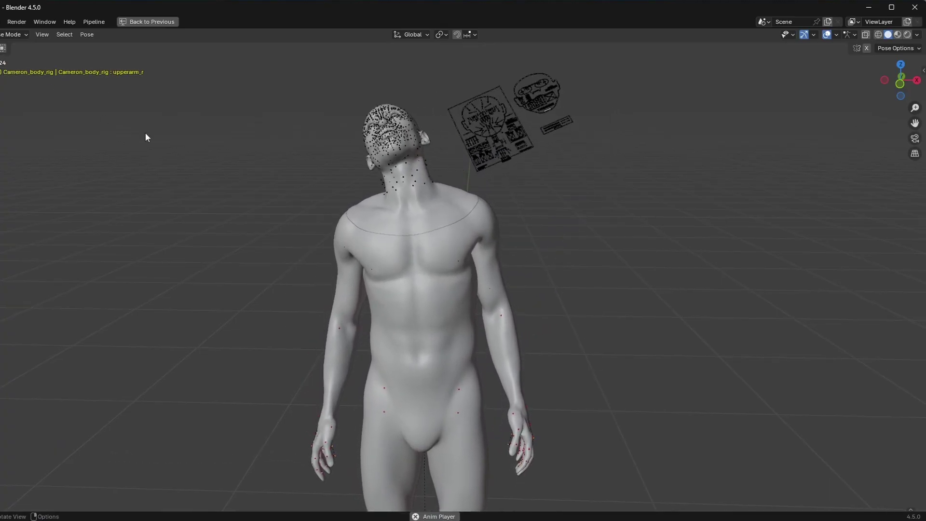
pyautogui.press('z')
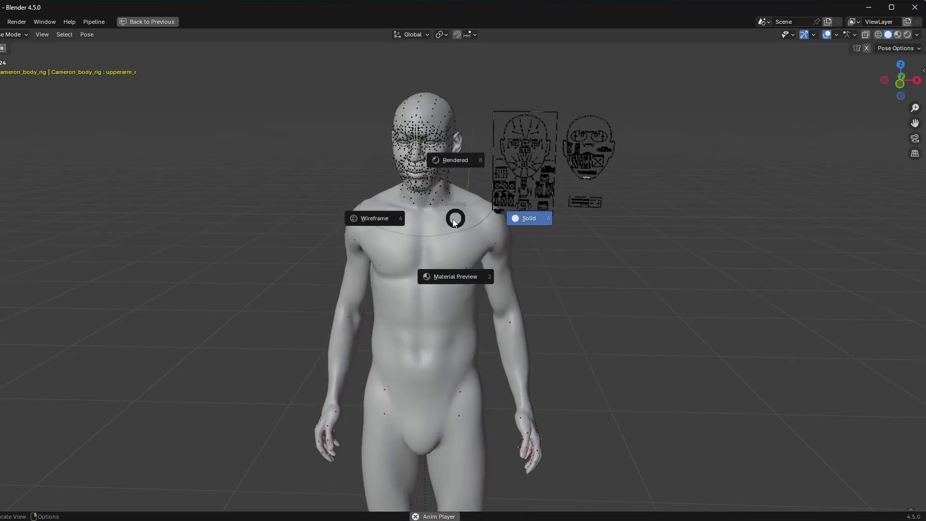
pyautogui.click(454, 277)
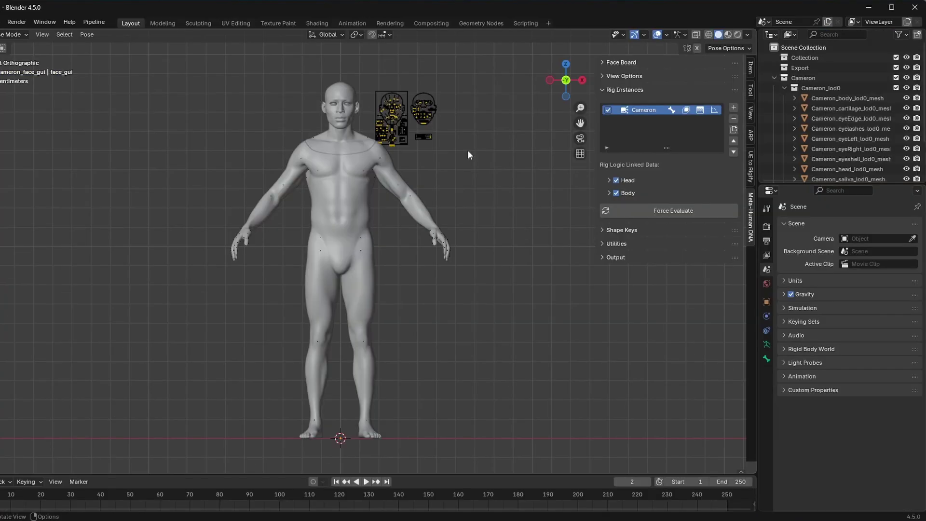
# - Expand Shape Keys in the MetaHuman DNA panel to see Cameron has none
pyautogui.moveTo(467, 154); pyautogui.dragTo(509, 156, button='middle')
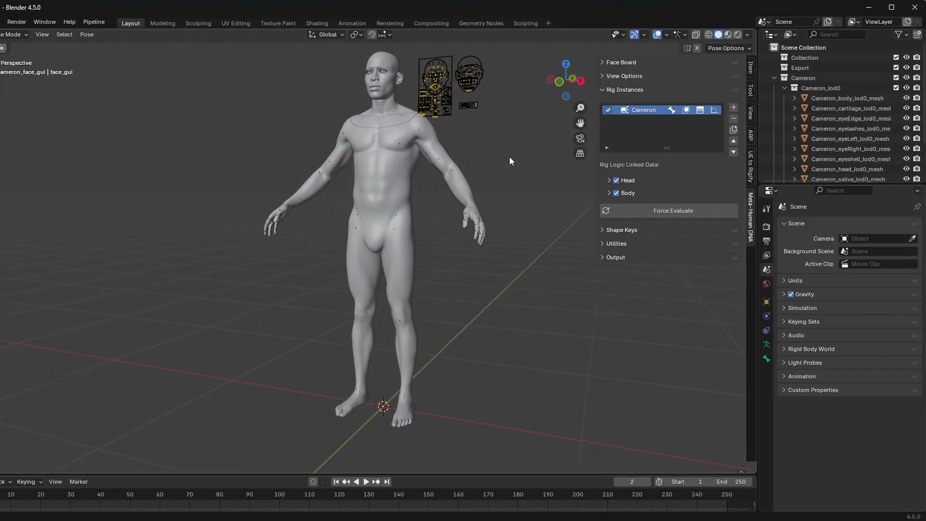
pyautogui.click(612, 91)
pyautogui.moveTo(551, 103); pyautogui.dragTo(530, 121, button='middle')
pyautogui.click(597, 103)
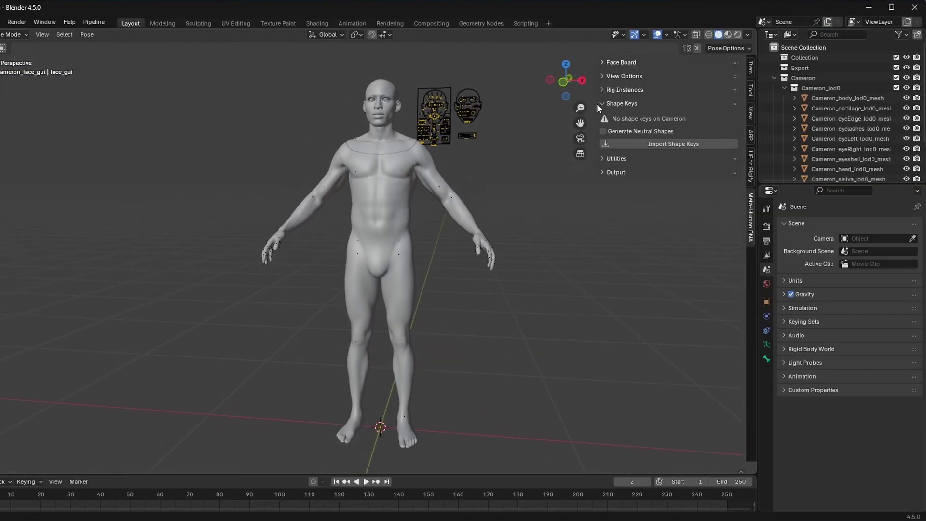
pyautogui.keyDown('alt'); pyautogui.moveTo(599, 106); pyautogui.dragTo(392, 223, button='middle'); pyautogui.keyUp('alt')
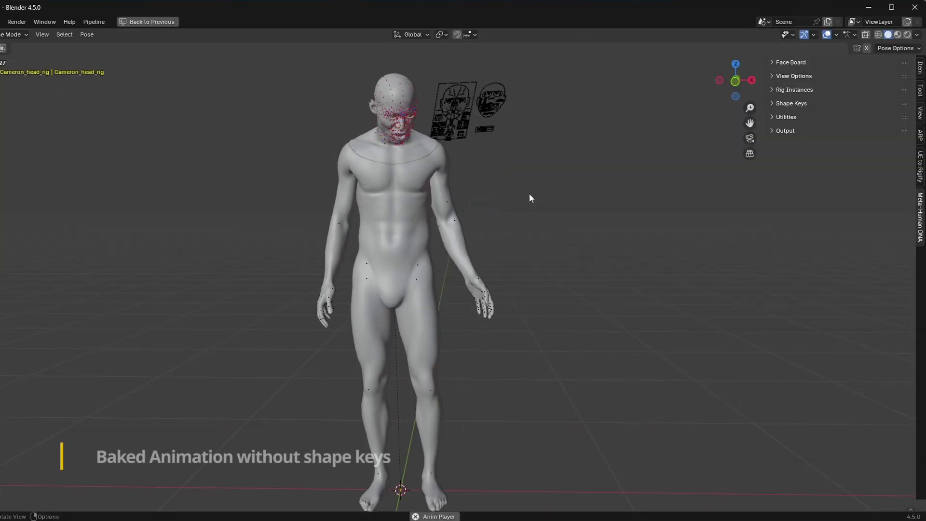
pyautogui.scroll(4, 514, 198)
pyautogui.scroll(-5, 516, 183)
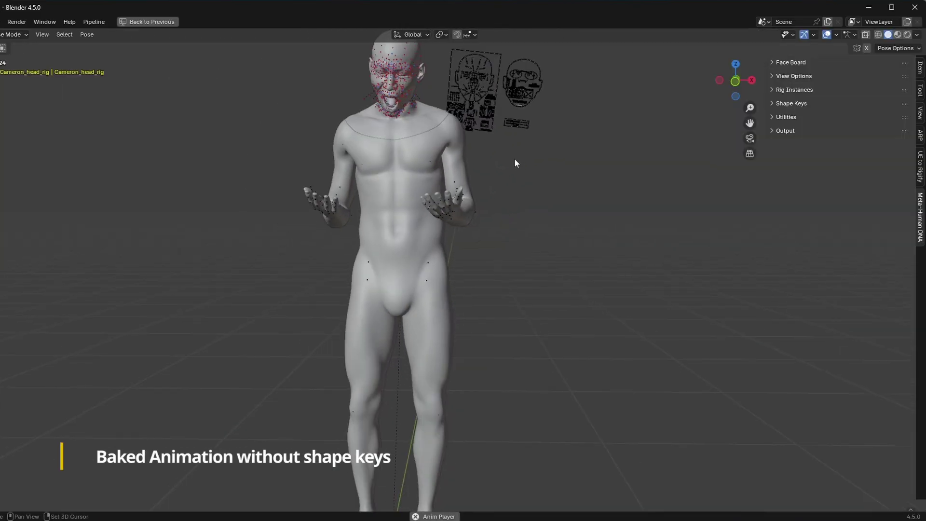
pyautogui.moveTo(514, 158); pyautogui.dragTo(533, 259, button='middle')
pyautogui.press('n')
# - Set the frame rate to 60 fps in Output Properties, then play in a maximized viewport
pyautogui.hotkey('ctrl', 'space')
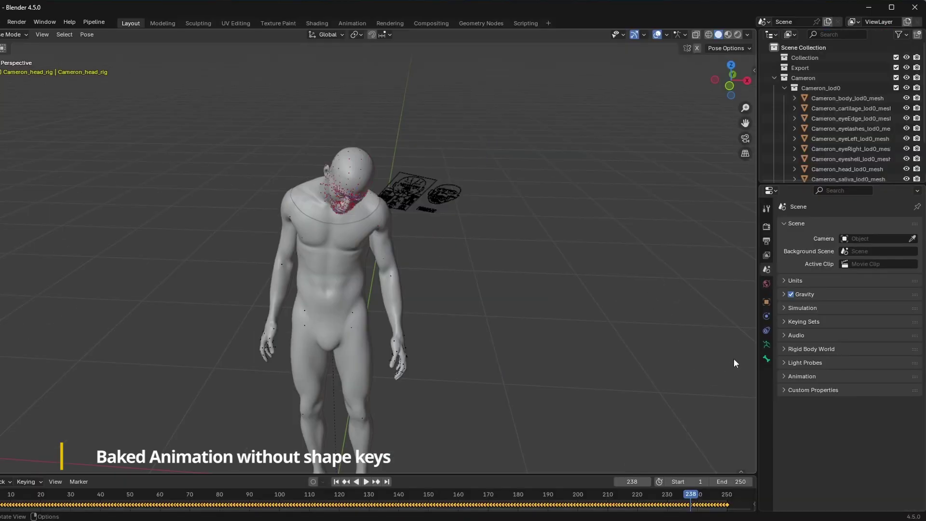
pyautogui.click(767, 241)
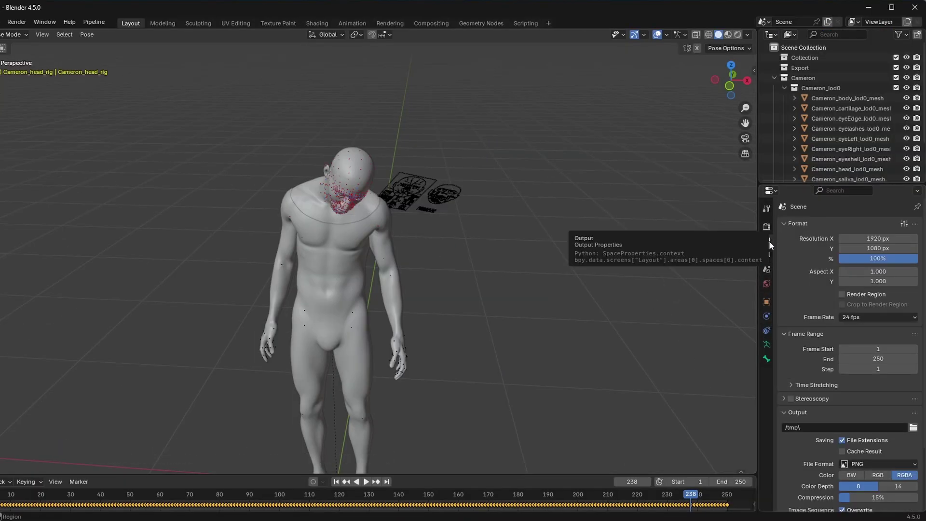
pyautogui.click(871, 315)
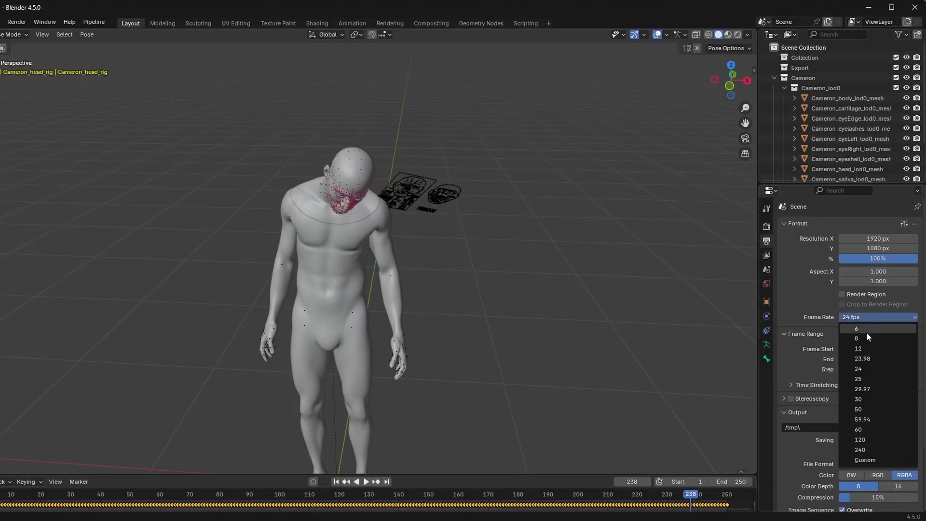
pyautogui.click(877, 428)
pyautogui.hotkey('ctrl', 'space')
pyautogui.press('space')
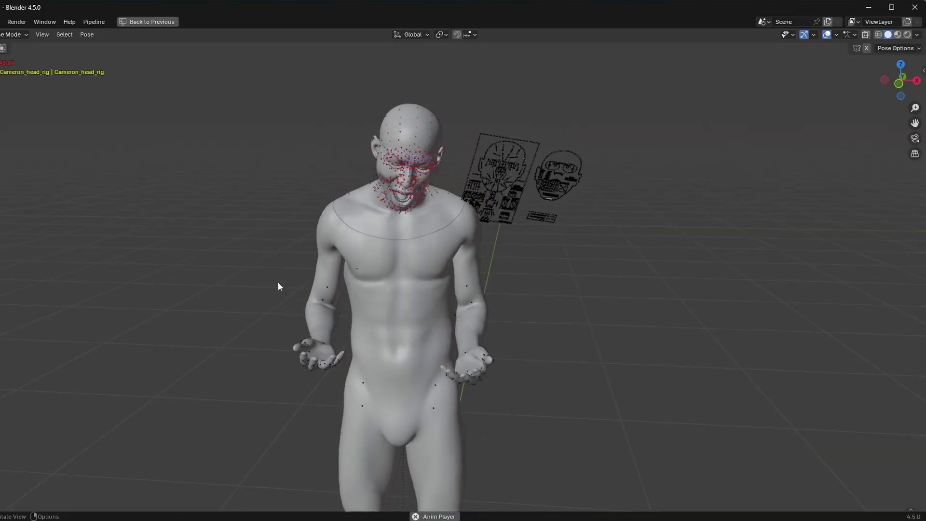
# - Orbit around the animating figure during playback
pyautogui.moveTo(236, 201); pyautogui.dragTo(367, 255, button='middle')
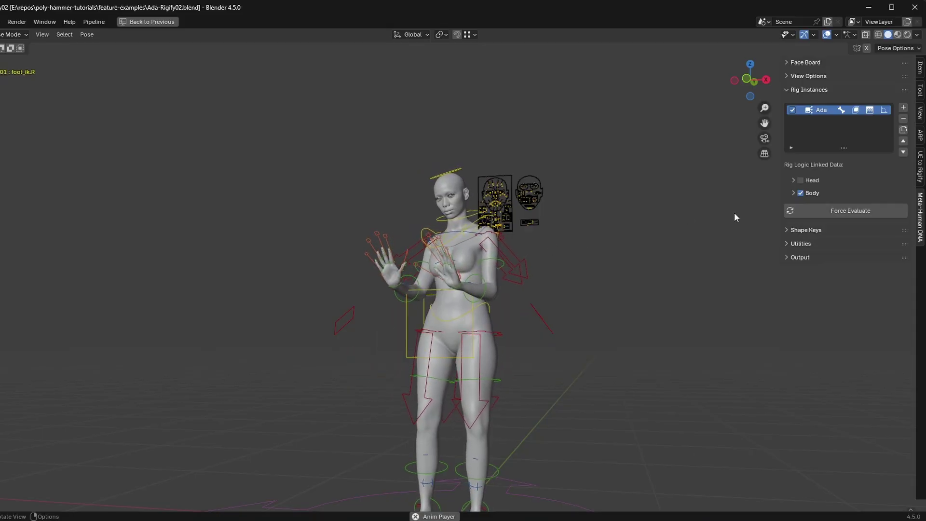
# - Under Body rig logic, set Ada's Control Rig to the Rigify rig named rig
pyautogui.click(790, 195)
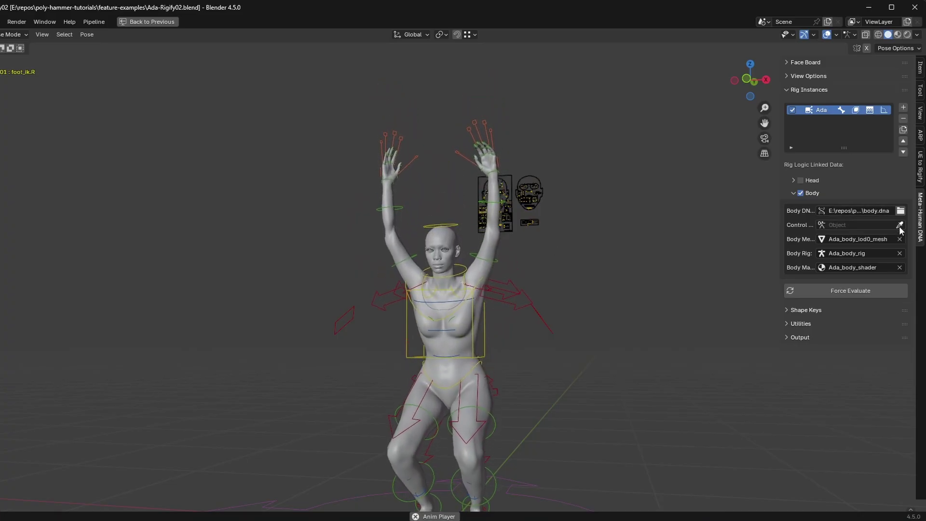
pyautogui.click(900, 225)
pyautogui.click(542, 311)
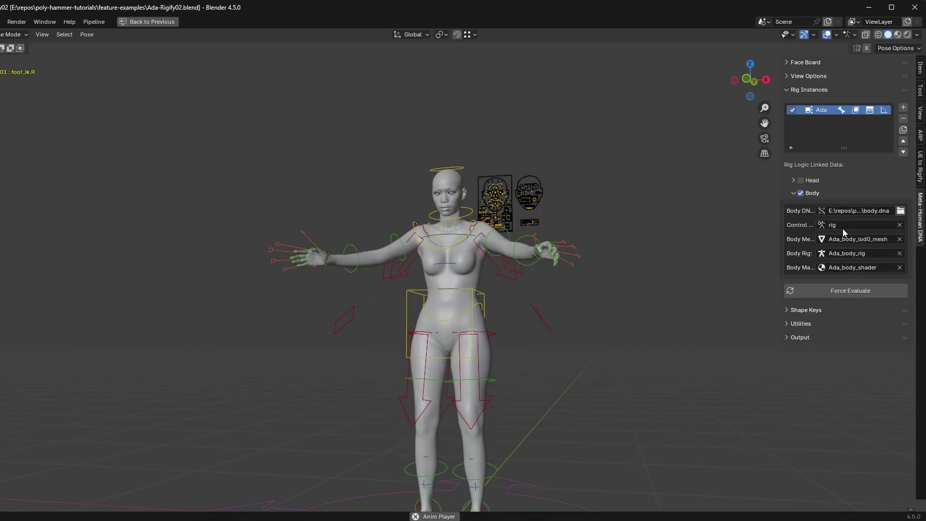
pyautogui.moveTo(779, 220); pyautogui.dragTo(744, 220)
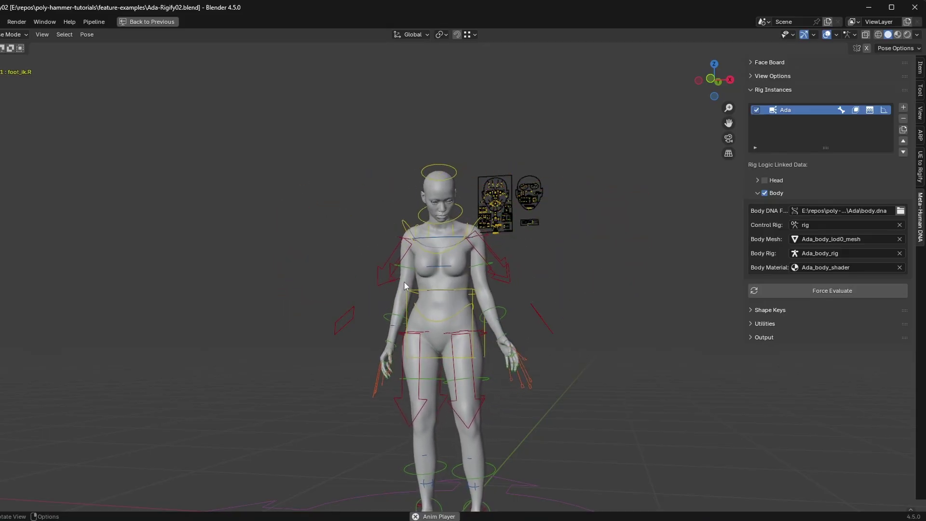
# - In front view, move the hand_ik.L control up to lift Ada's left arm overhead
pyautogui.press('KP_1')
pyautogui.scroll(5, 328, 266)
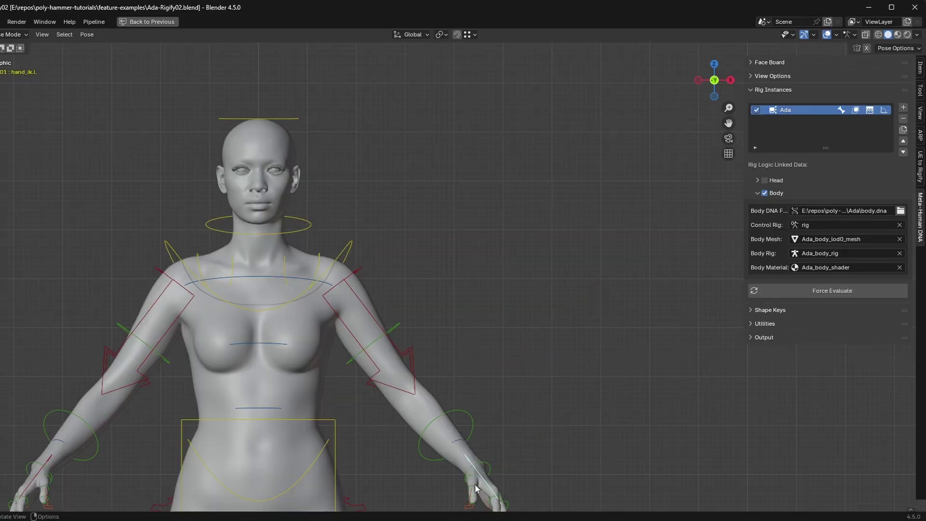
pyautogui.press('g')
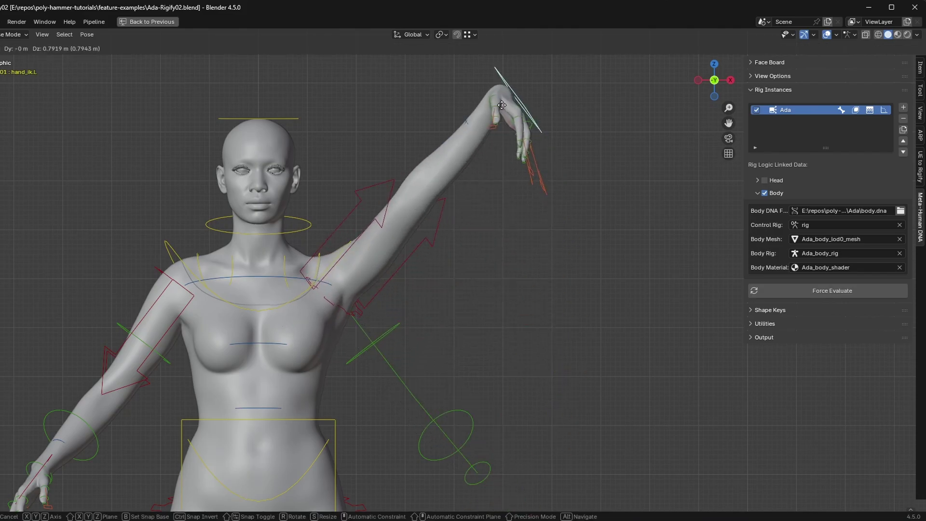
pyautogui.press('Escape')
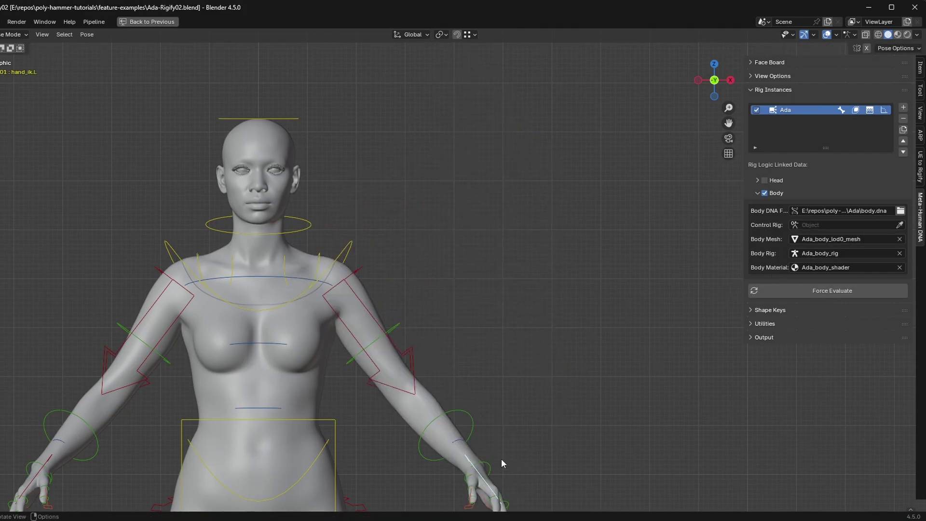
pyautogui.press('g')
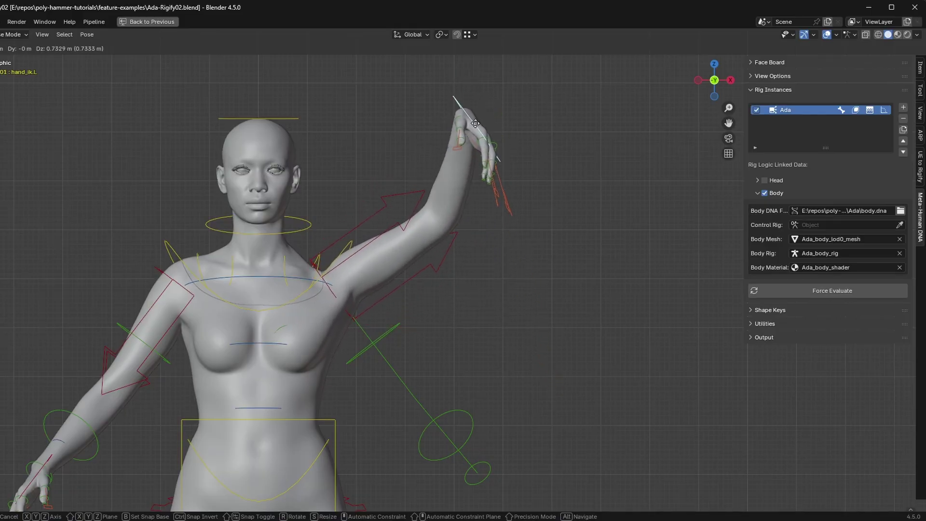
pyautogui.press('Escape')
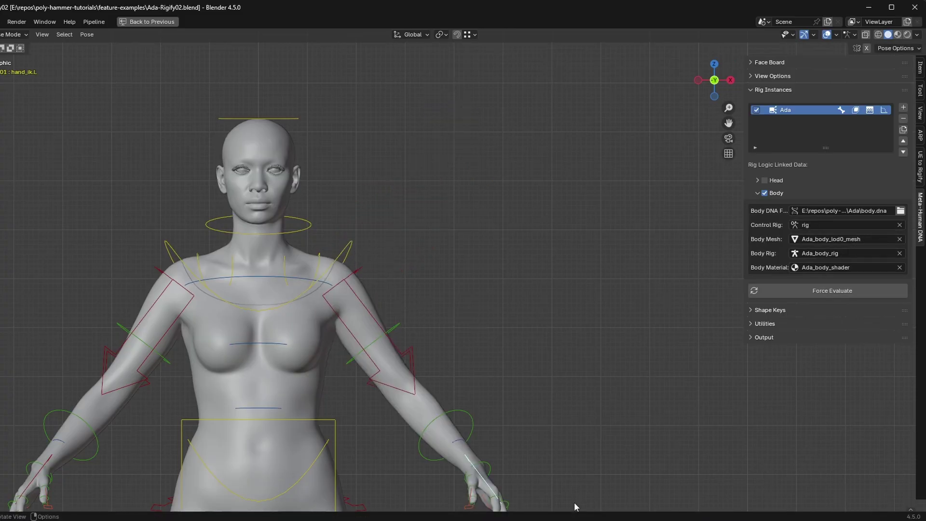
pyautogui.press('g')
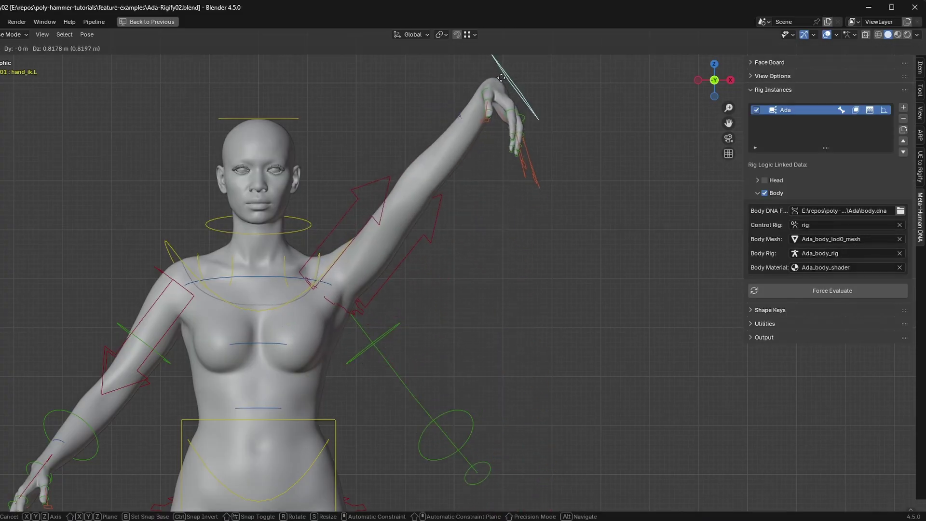